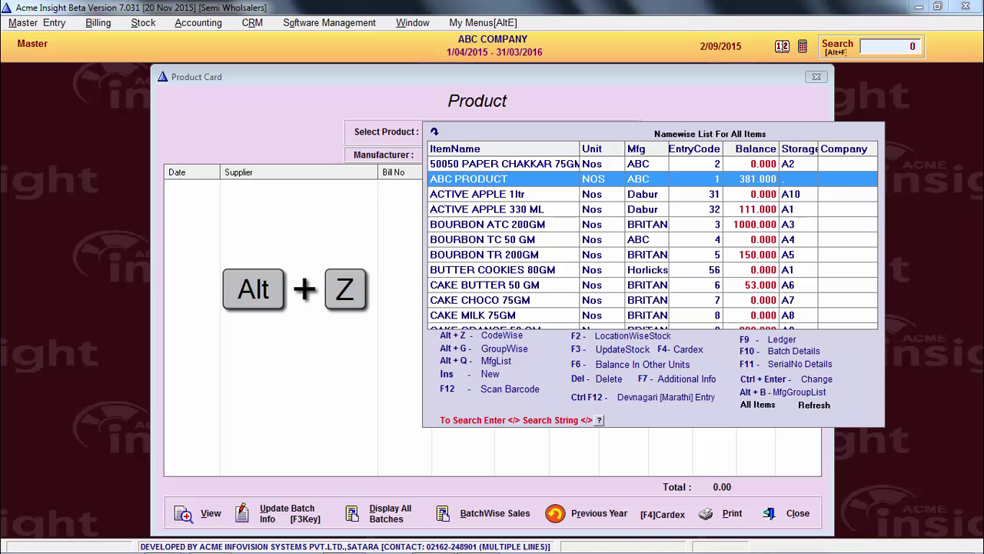
Select a couple of rows, then jump to entry code 64, HORLICKS BADAM 90GM
left_click(496, 239)
left_click(513, 209)
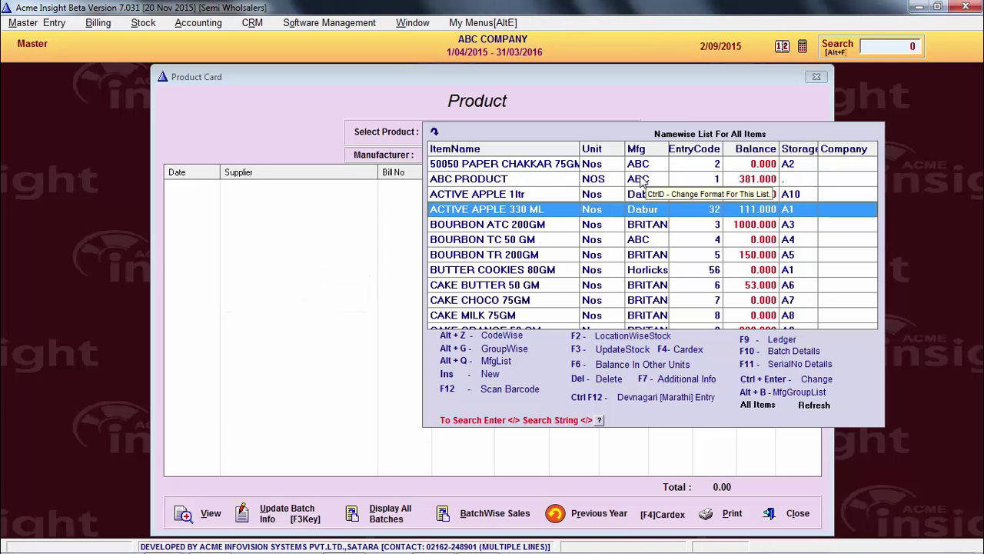
type("64")
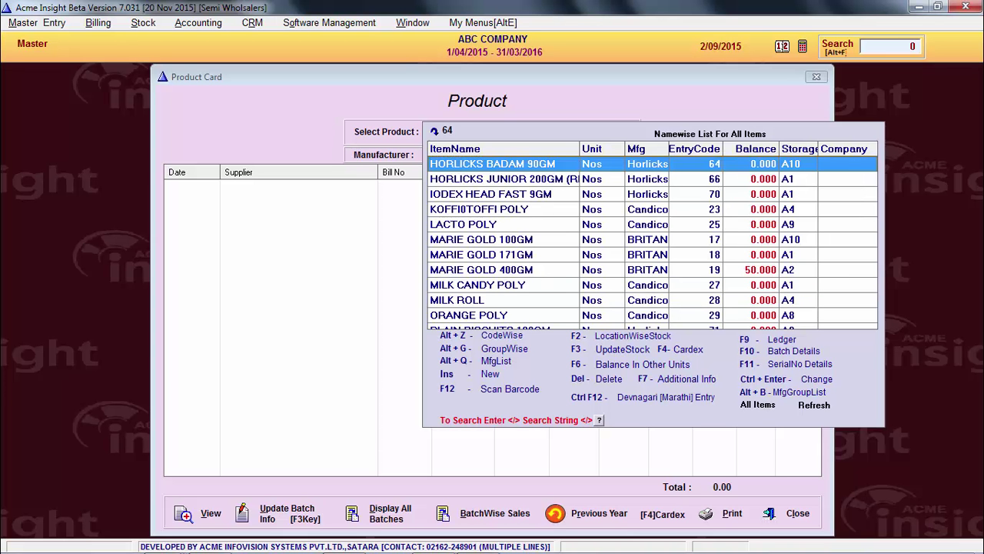
Filter the item list by the Cadbury product group and browse its items
key("alt+g")
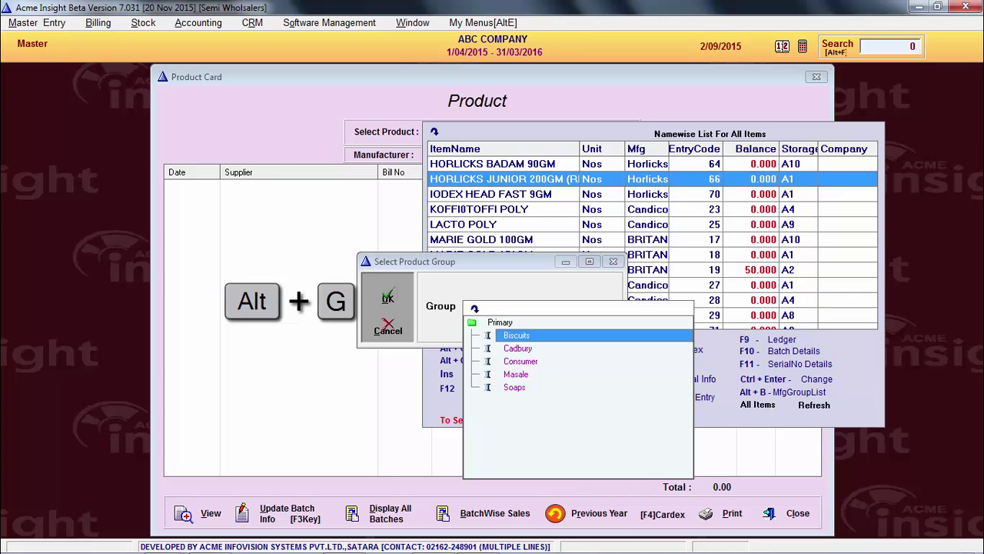
left_click(517, 349)
key("Return")
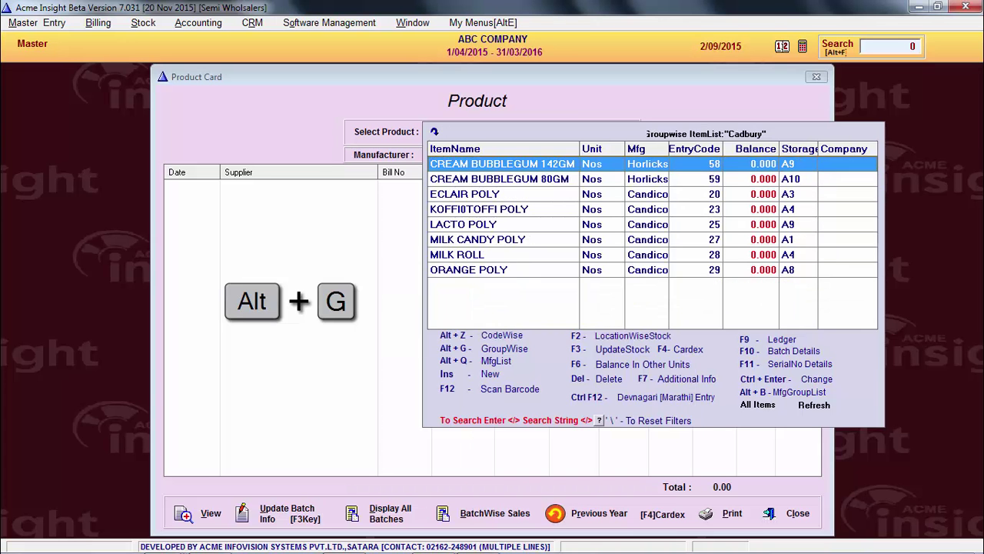
key("Down")
key("Down")
key("Down")
key("Down")
Filter by the BRITANNIA manufacturer, browse its items, then pick BOURBON items in the full list
key("alt+q")
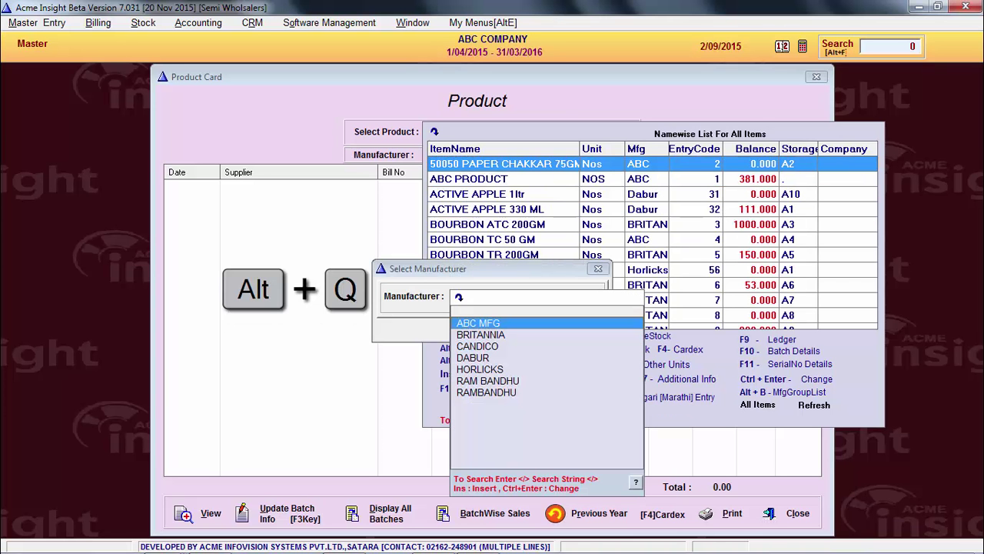
key("Down")
key("Return")
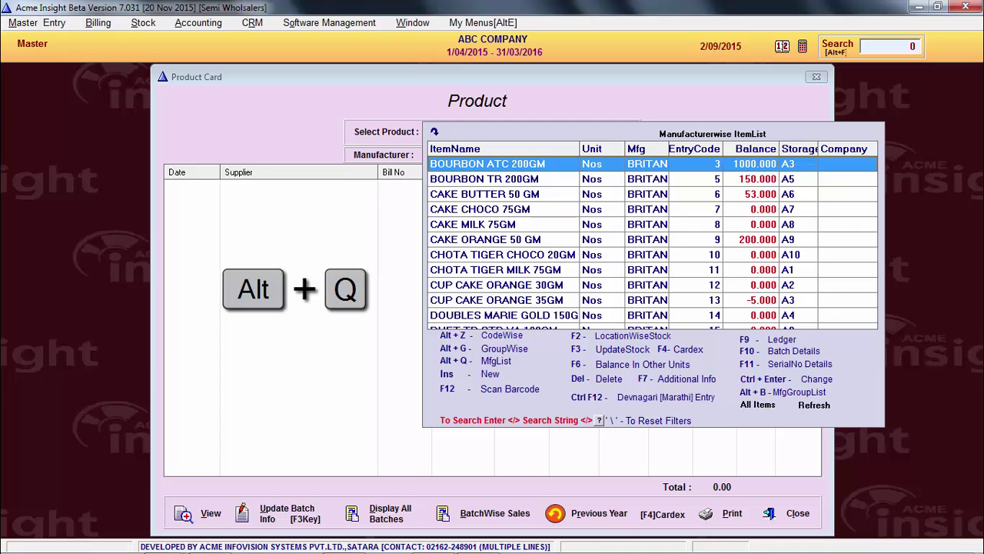
key("Down")
key("Down")
key("Down")
key("Down")
key("Down")
key("Down")
key("Down")
key("Down")
key("Down")
key("Down")
key("Down")
key("Down")
key("Down")
key("Down")
key("Down")
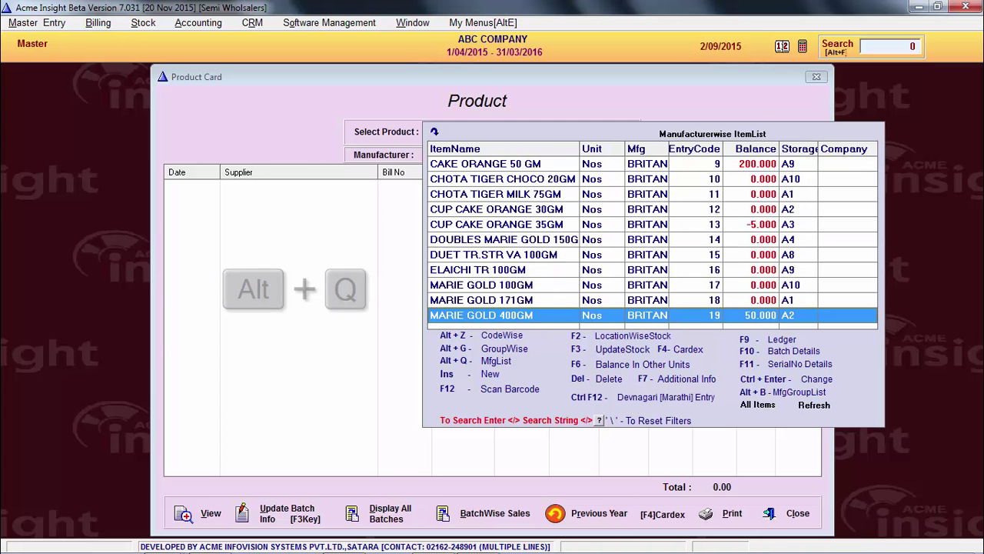
left_click(757, 405)
left_click(523, 254)
left_click(525, 223)
key("Insert")
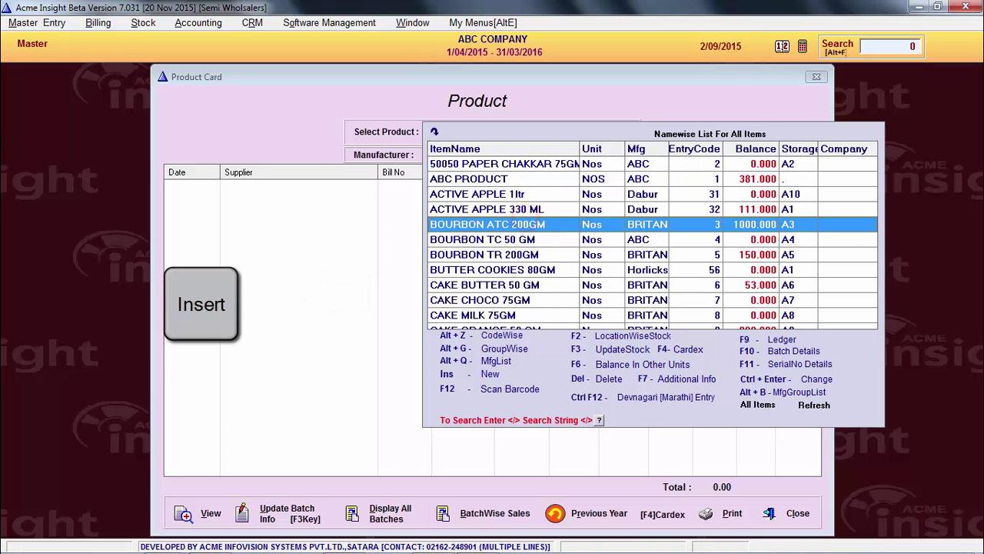
Close the new product form without saving and select ABC PRODUCT
key("Return")
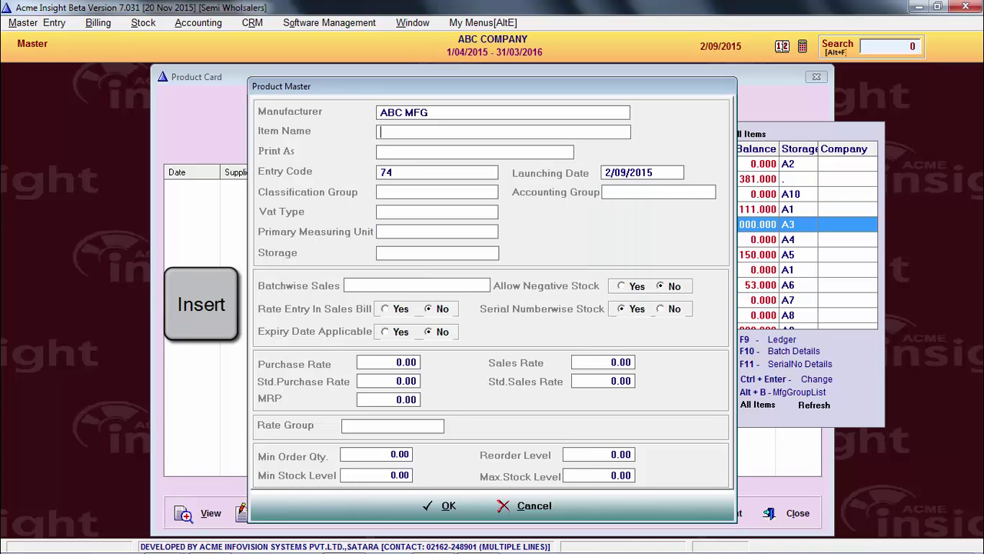
key("Escape")
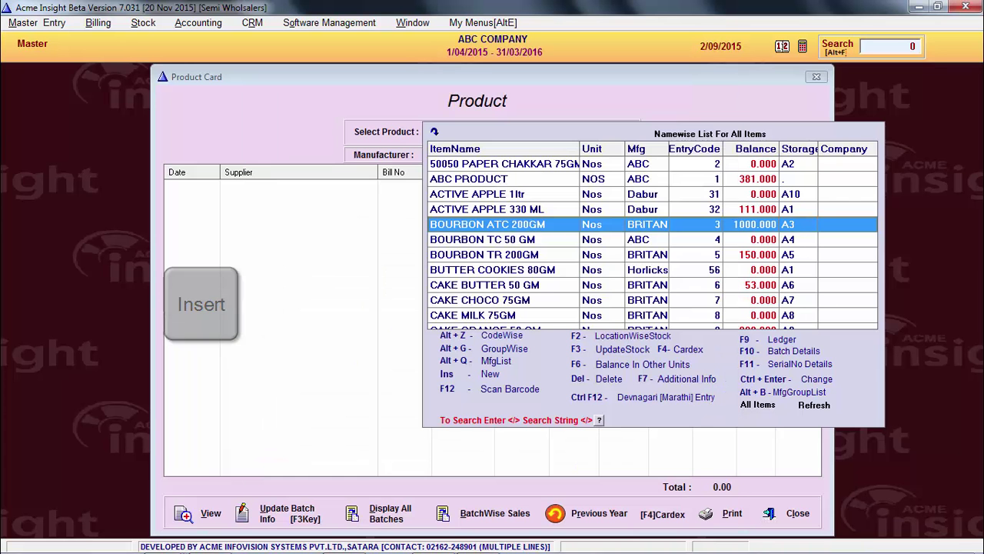
key("F12")
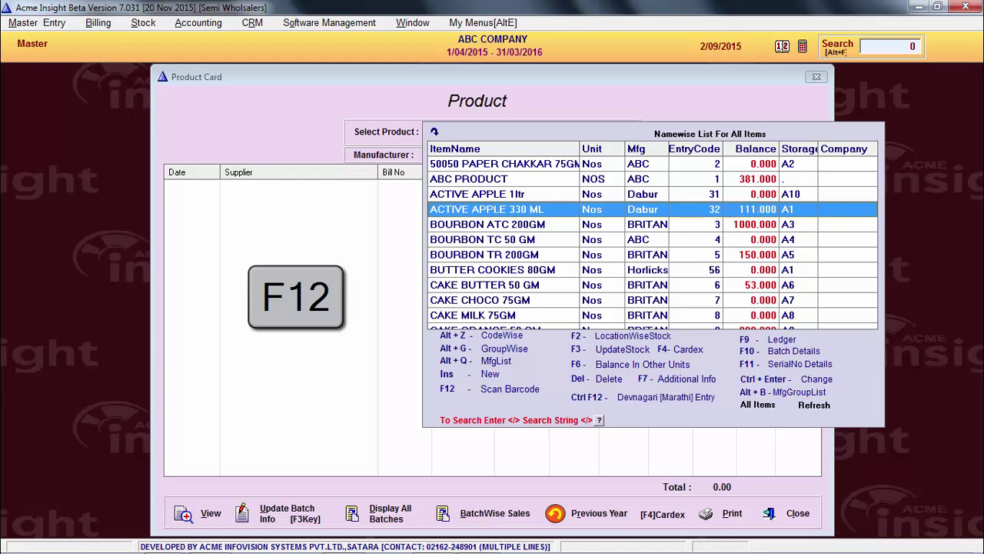
key("Up")
key("Up")
key("Up")
key("Down")
key("F12")
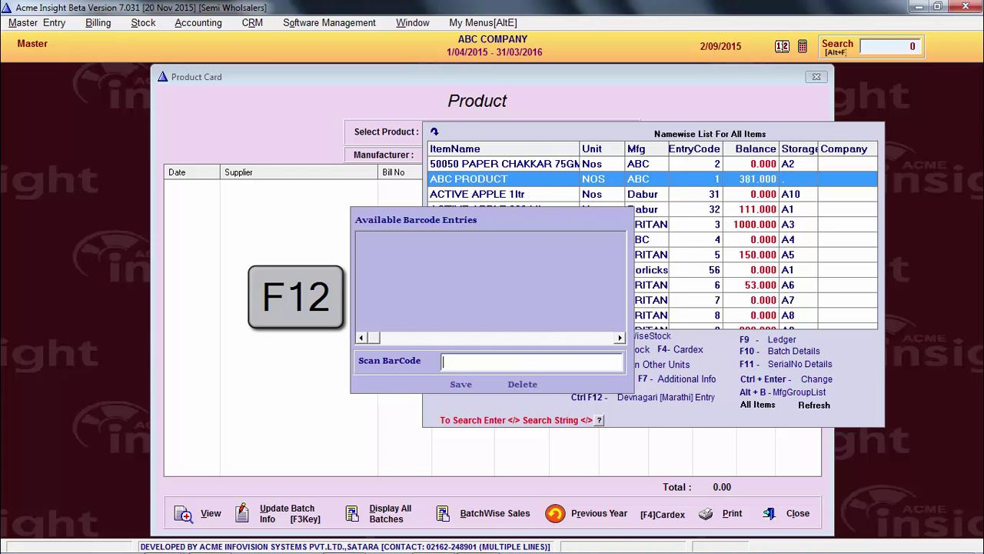
key("Return")
left_click(550, 268)
key("Escape")
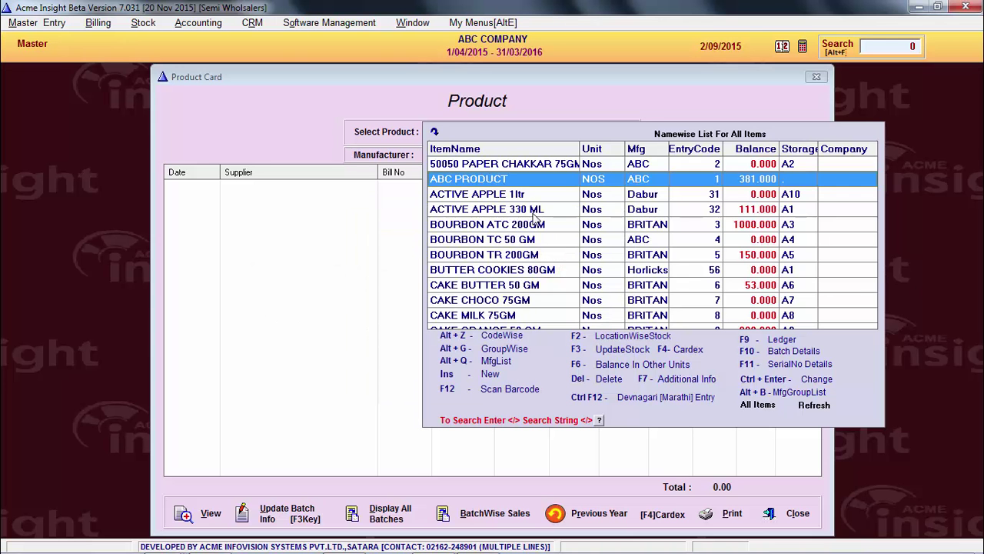
key("F2")
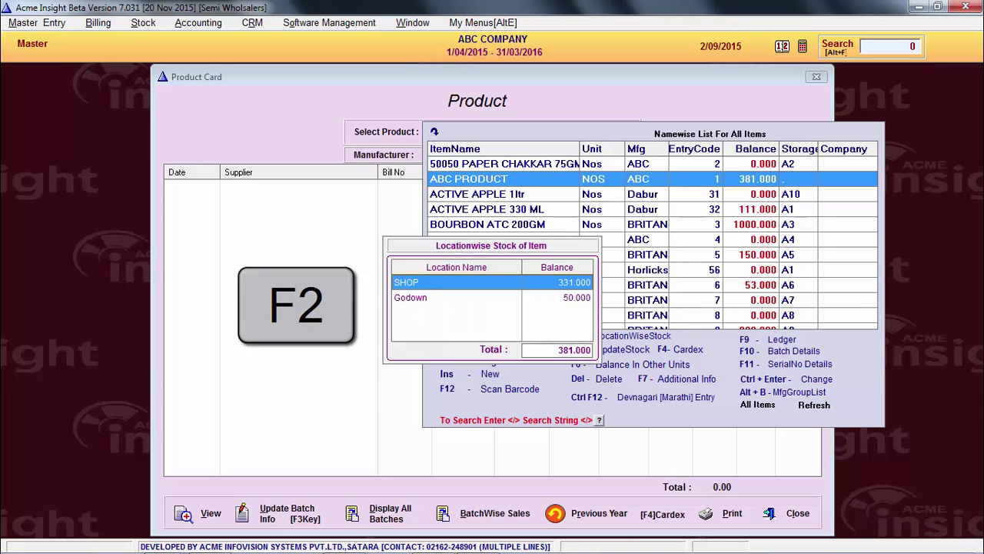
left_click(415, 297)
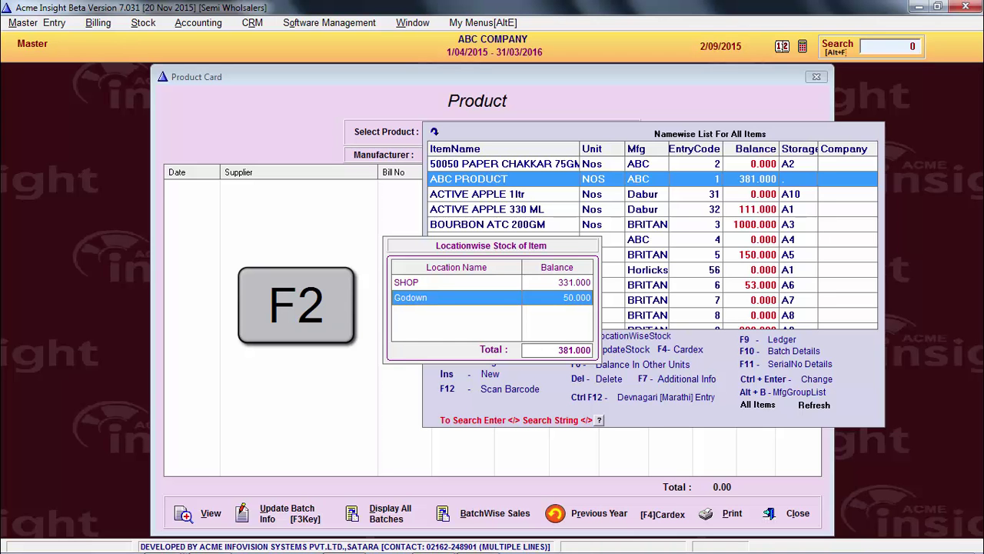
left_click(406, 283)
key("Escape")
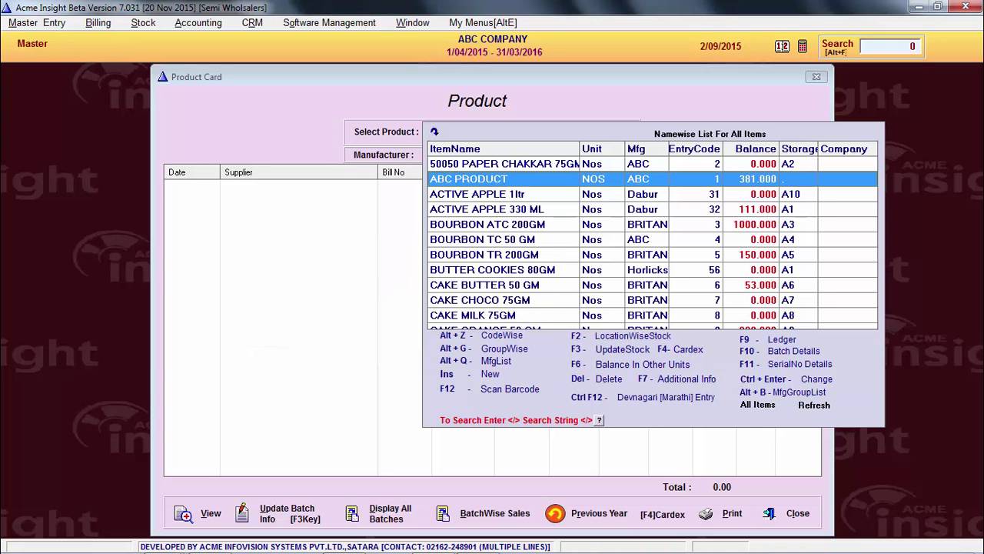
key("F4")
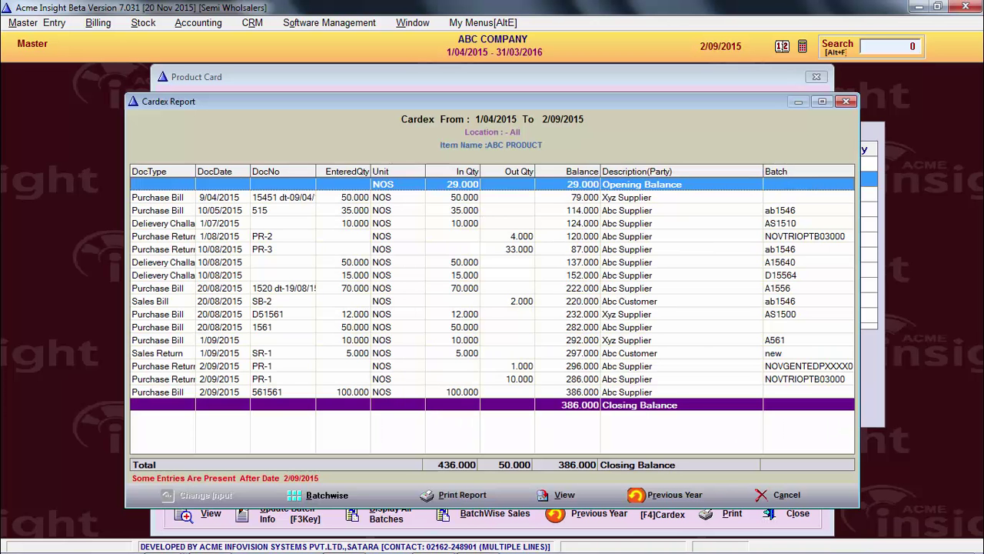
key("Down")
key("Down")
key("Down")
key("Down")
key("Down")
key("Down")
key("Down")
key("Down")
key("Down")
key("Down")
key("Down")
key("Down")
key("Down")
key("Down")
key("Up")
key("Down")
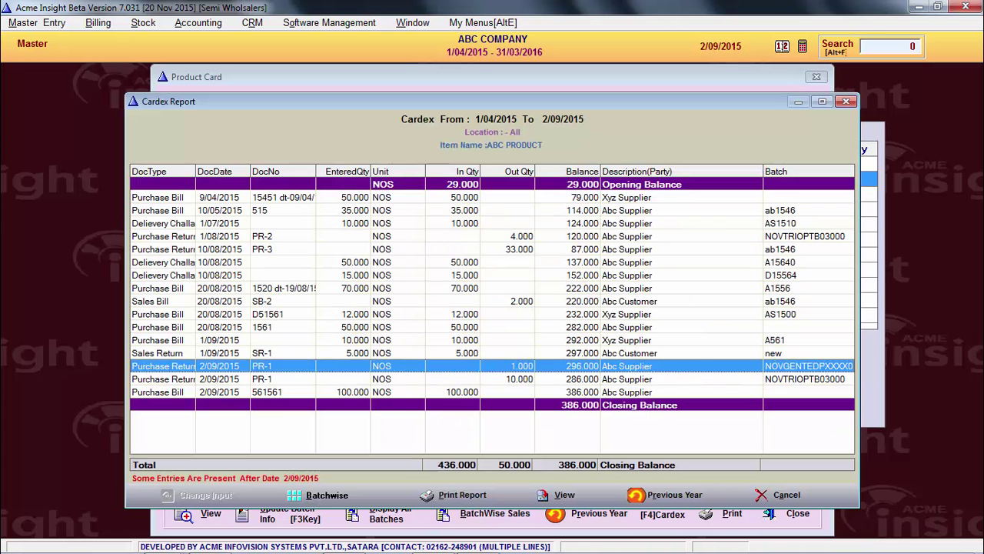
key("Down")
key("Down")
key("Down")
key("Escape")
key("F6")
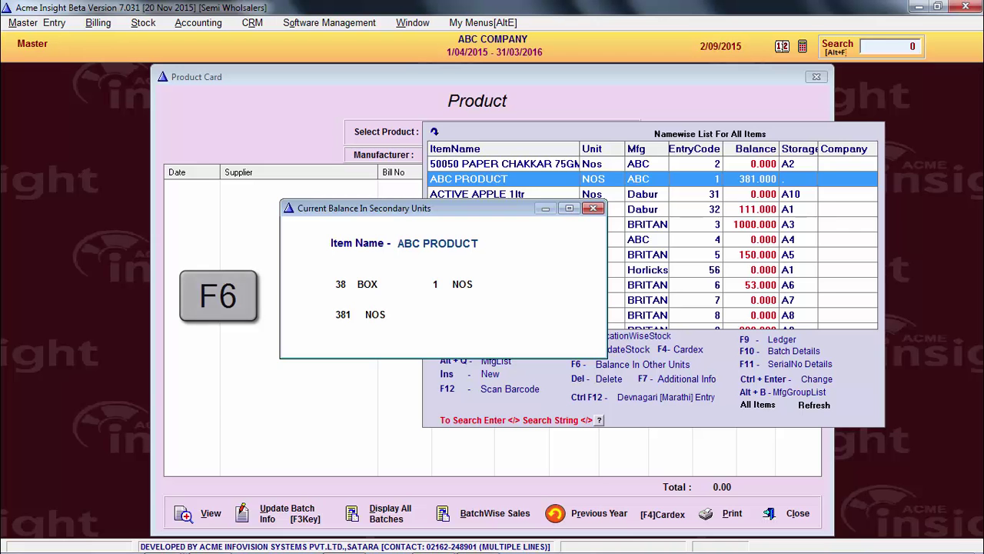
key("Escape")
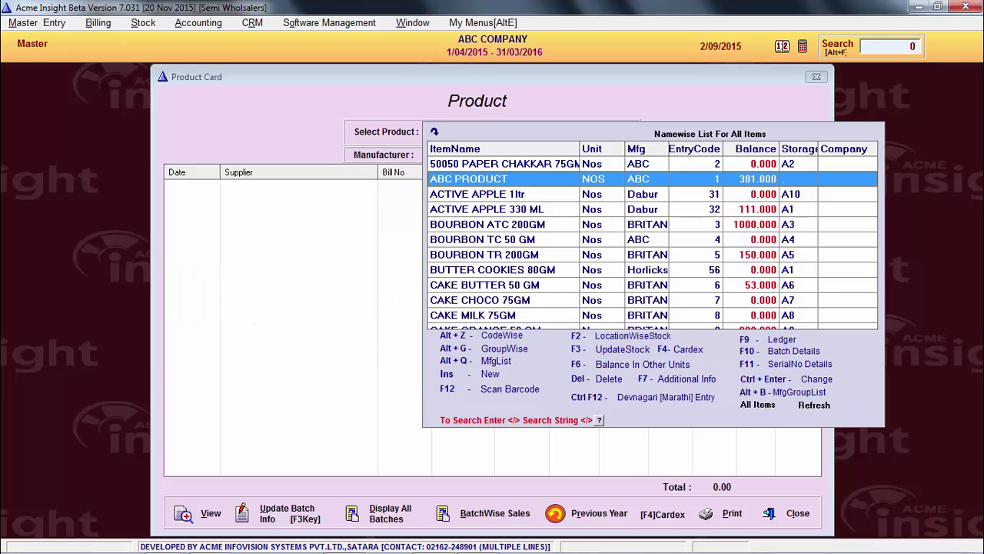
key("Delete")
key("Down")
key("Down")
key("Down")
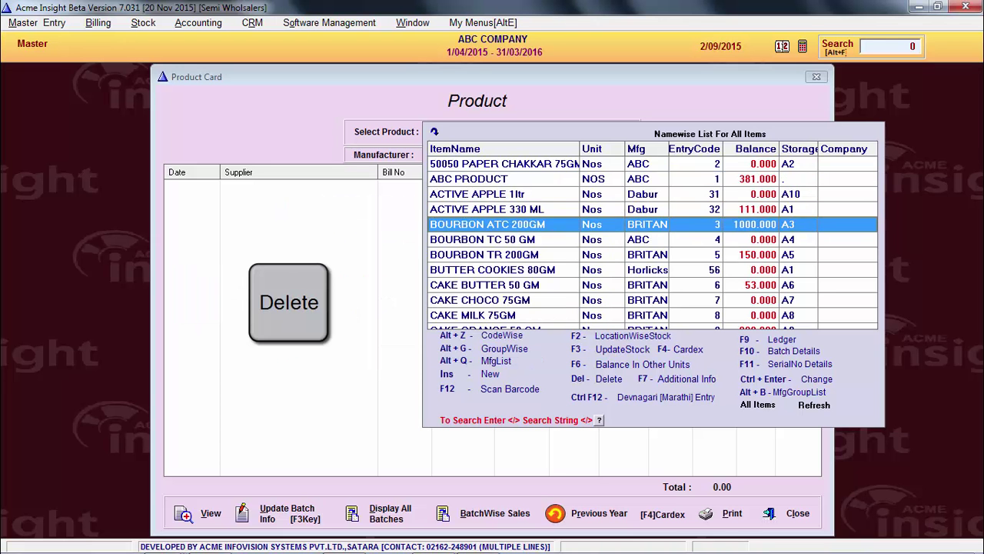
Set ACTIVE APPLE 1ltr's Hamali value to 2.00 and open its Devanagari description entry
key("Up")
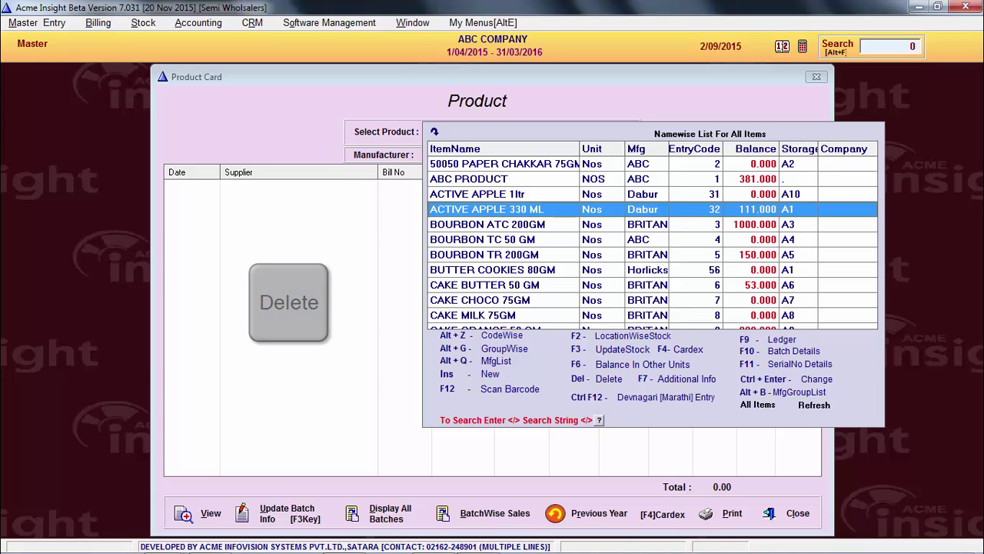
key("Up")
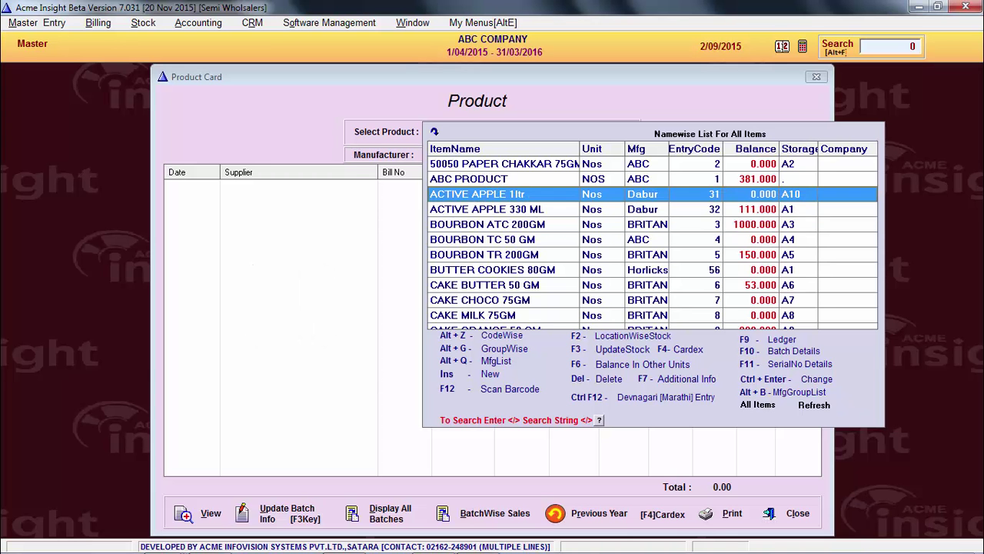
key("F7")
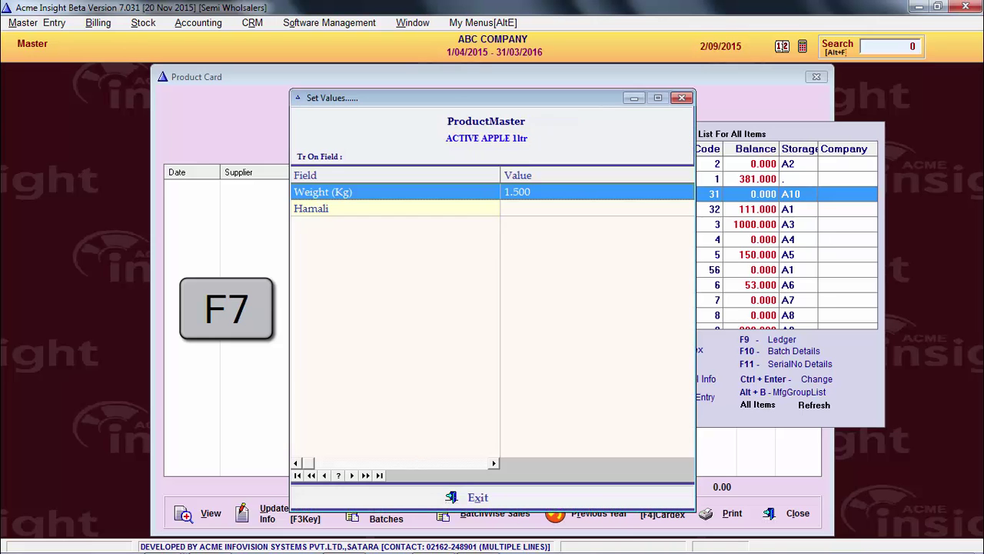
key("Return")
key("Return")
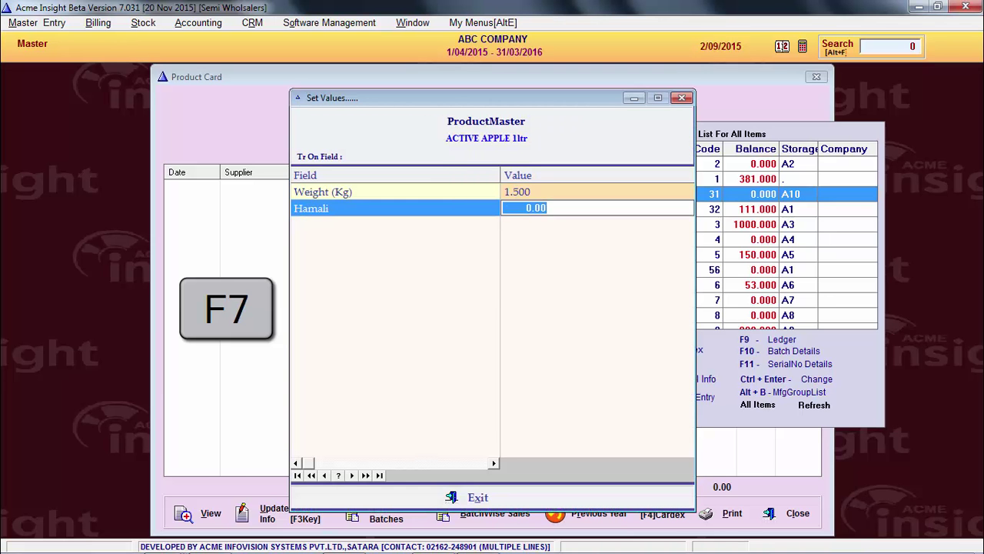
type("2")
key("Return")
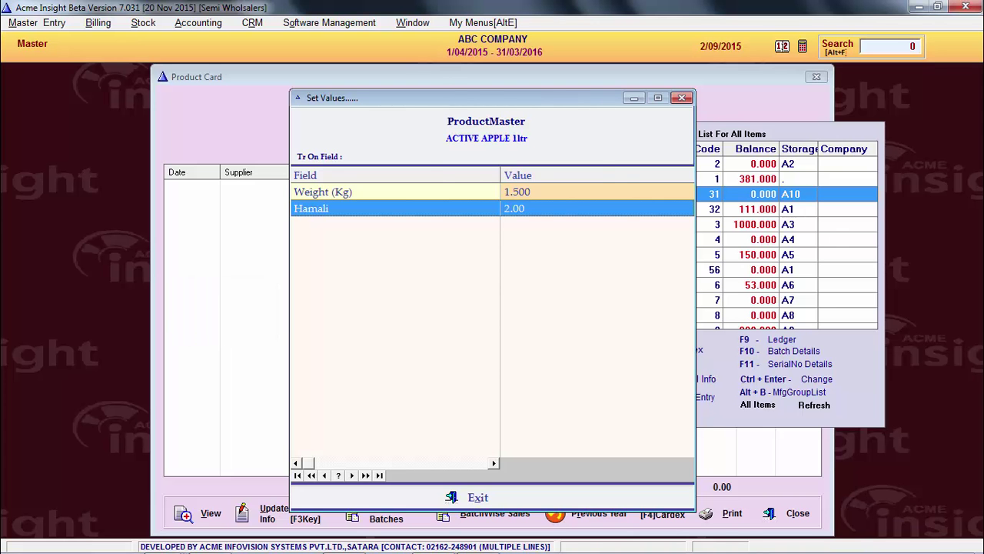
key("ctrl+F12")
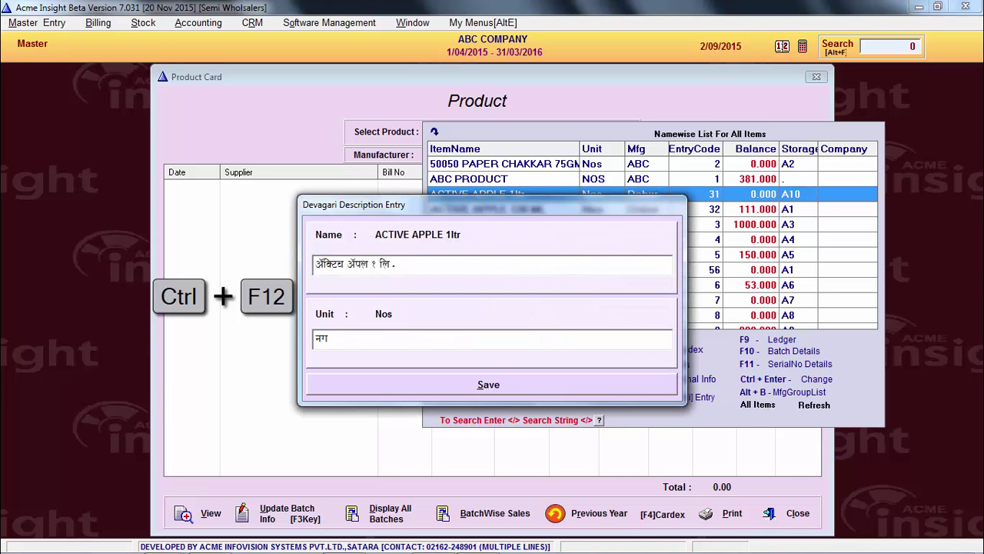
Remove the stray characters from ACTIVE APPLE 1ltr's Devanagari name and save it with unit 'नग'
type("उअ")
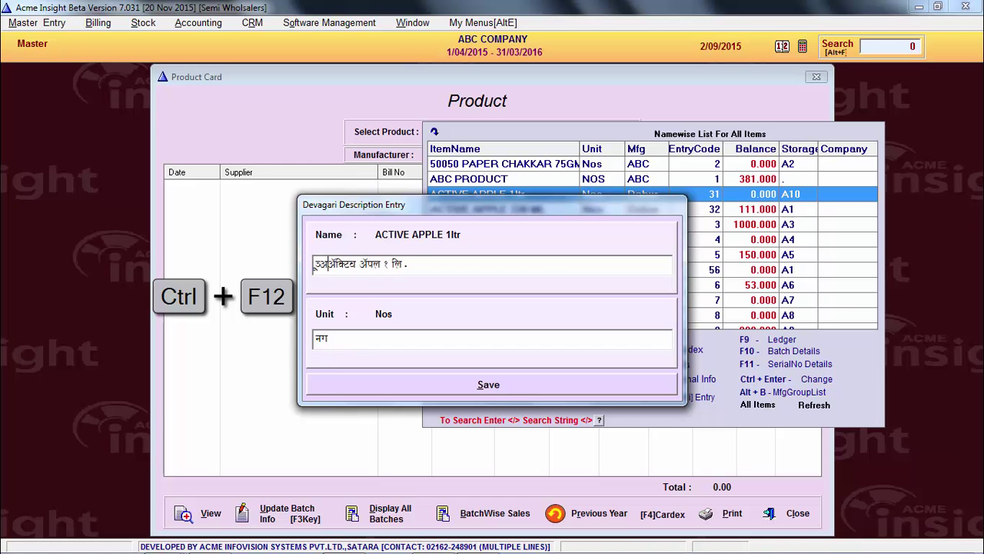
type("ड")
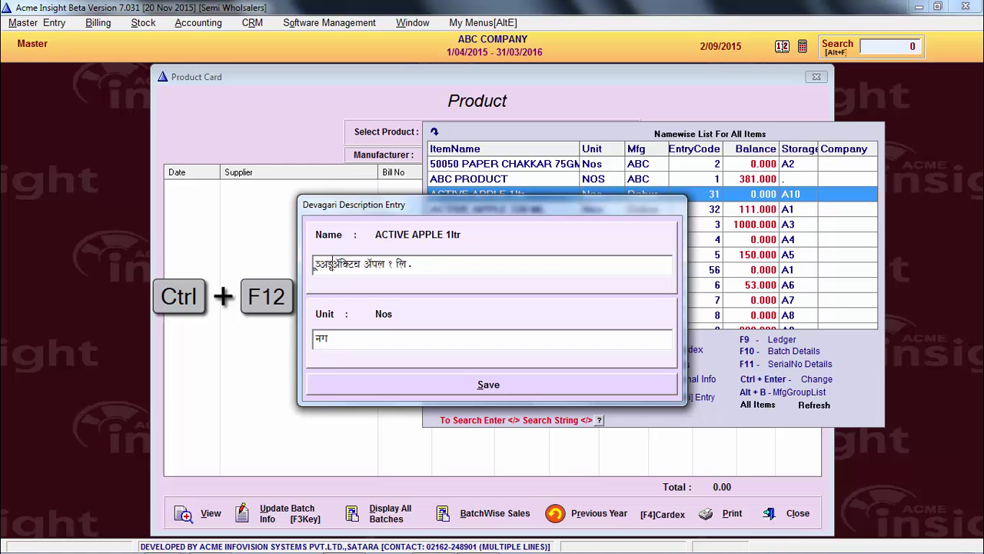
key("BackSpace")
key("BackSpace")
key("BackSpace")
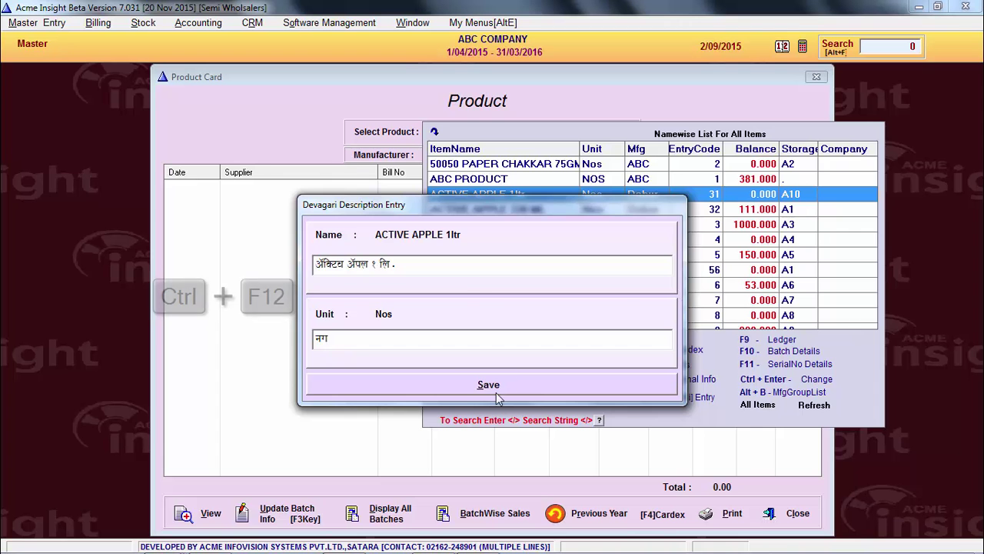
left_click(488, 385)
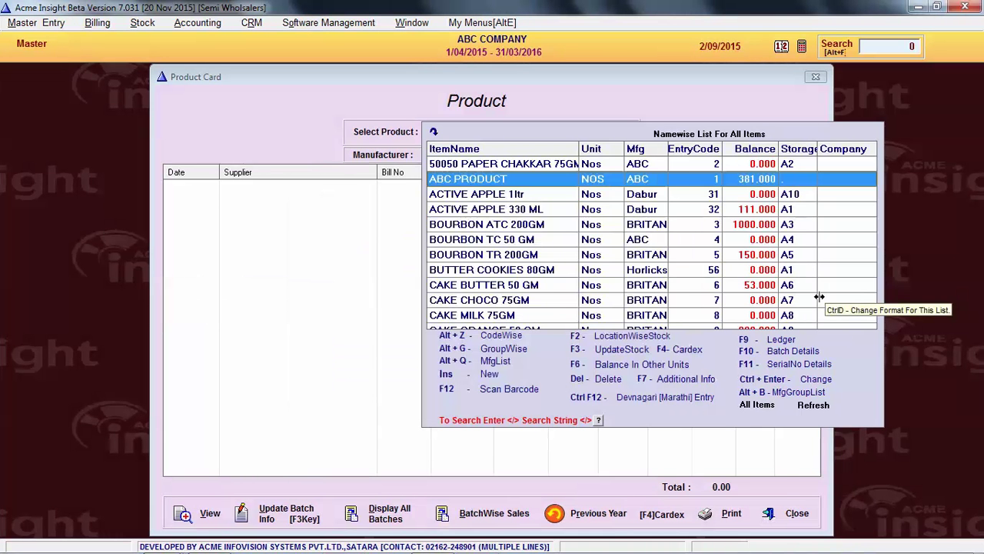
Review ABC PRODUCT's monthly item ledger, including JUL, AUG, SEP 2015 and the totals
key("F9")
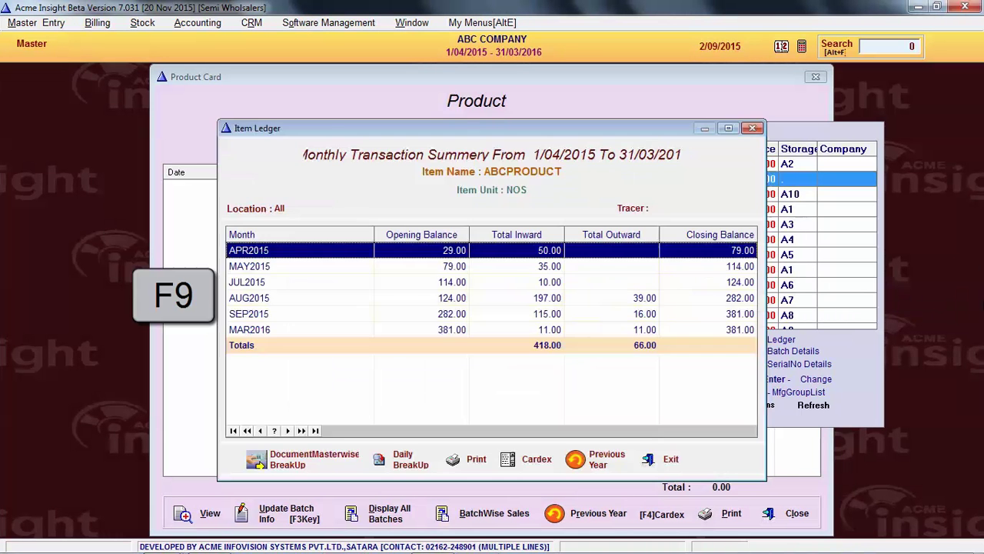
left_click(321, 283)
left_click(322, 314)
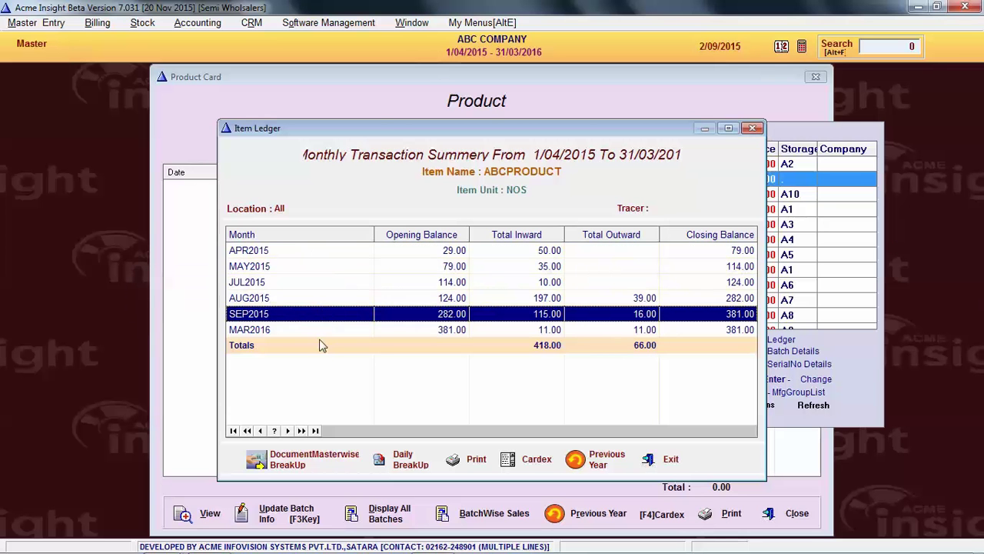
left_click(321, 346)
left_click(316, 305)
Show ABC PRODUCT's batchwise stock and inspect the 20/08/2015 and AS1510 batch rows
key("F10")
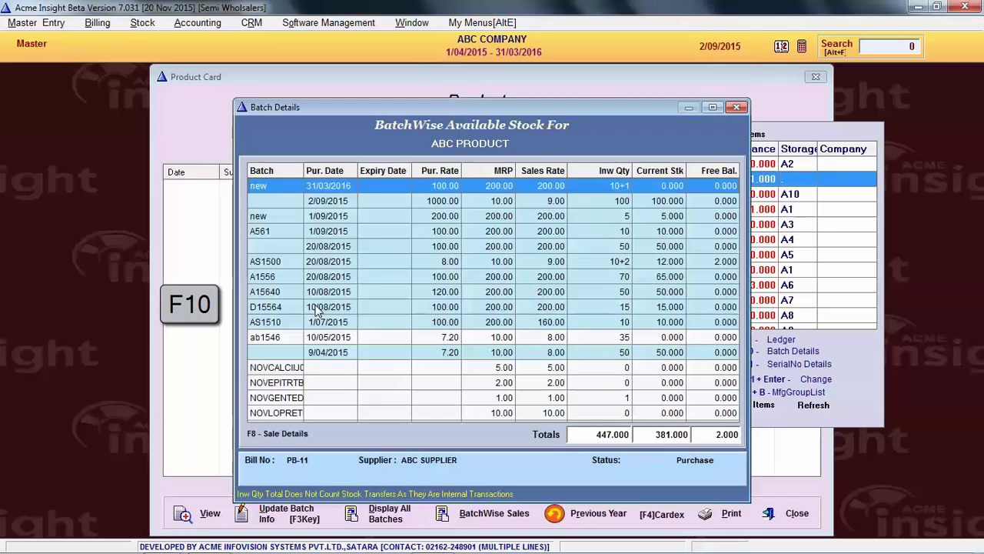
left_click(323, 247)
left_click(324, 321)
scroll(324, 322, "down", 1)
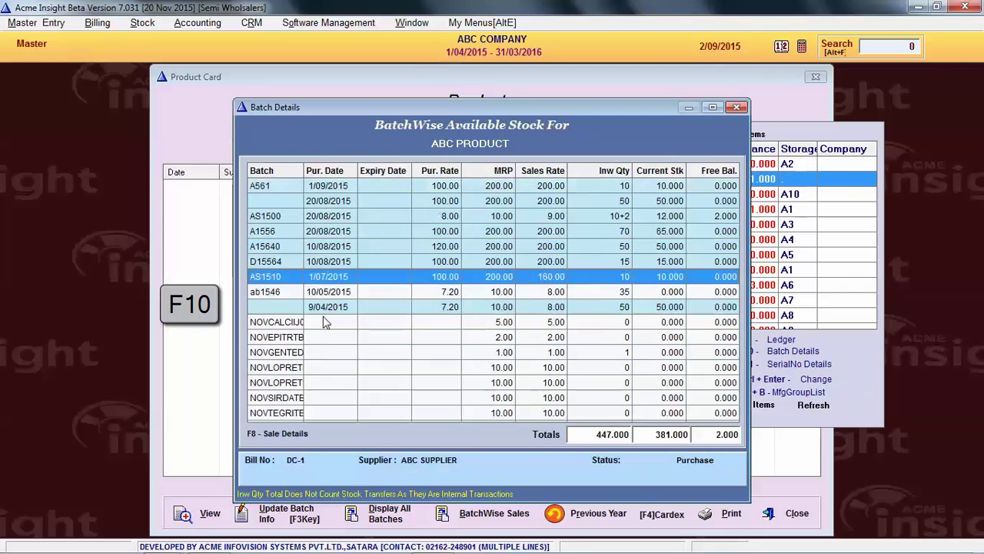
scroll(325, 321, "down", 1)
scroll(327, 308, "up", 2)
left_click(338, 246)
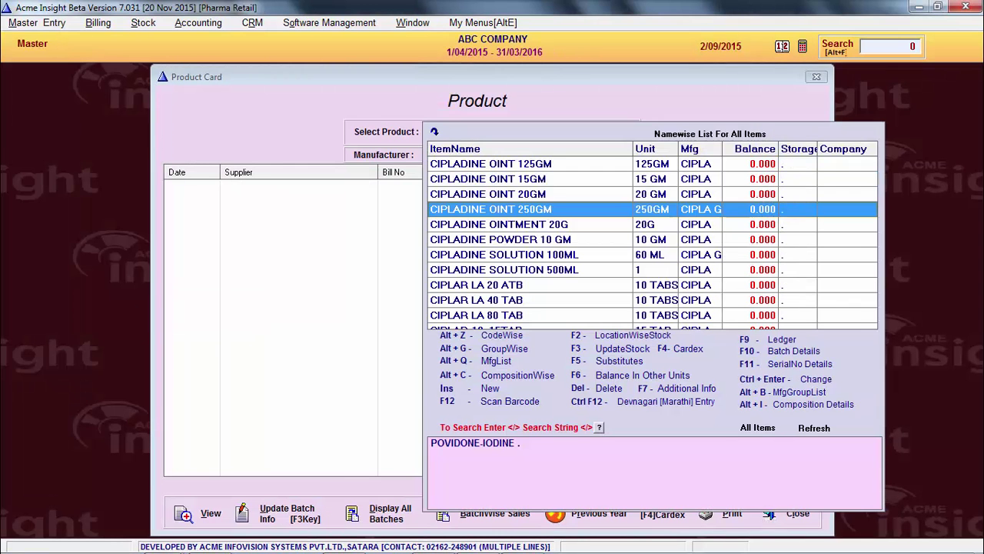
Change CIPLADINE OINT 250GM's manufacturer to CIRON DRUGS PHARMA
key("ctrl+Return")
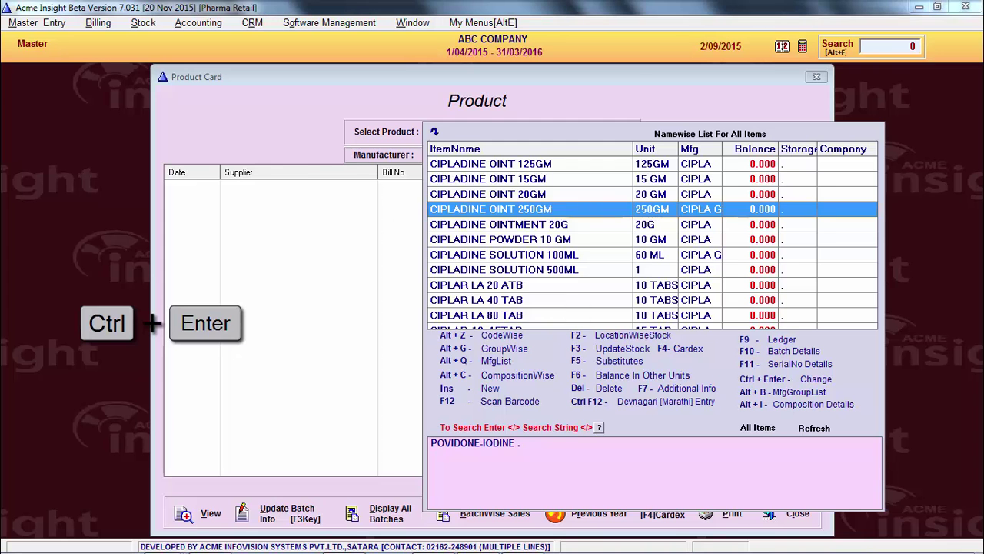
key("Return")
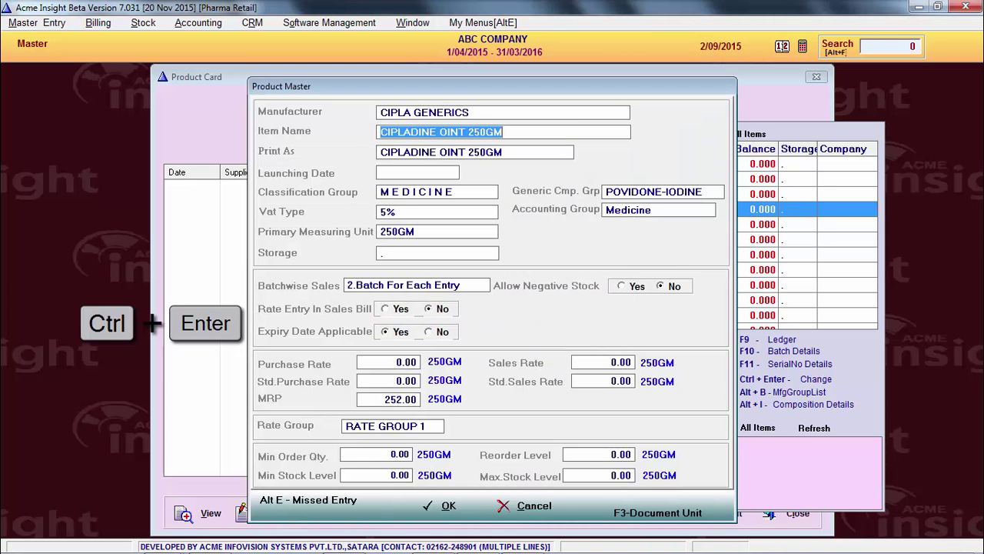
left_click(573, 109)
key("Return")
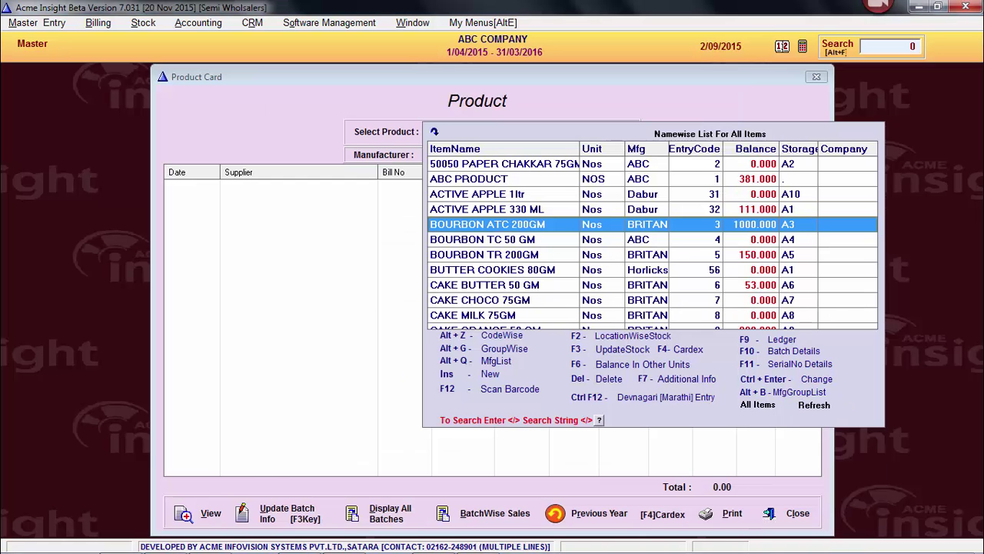
key("alt+b")
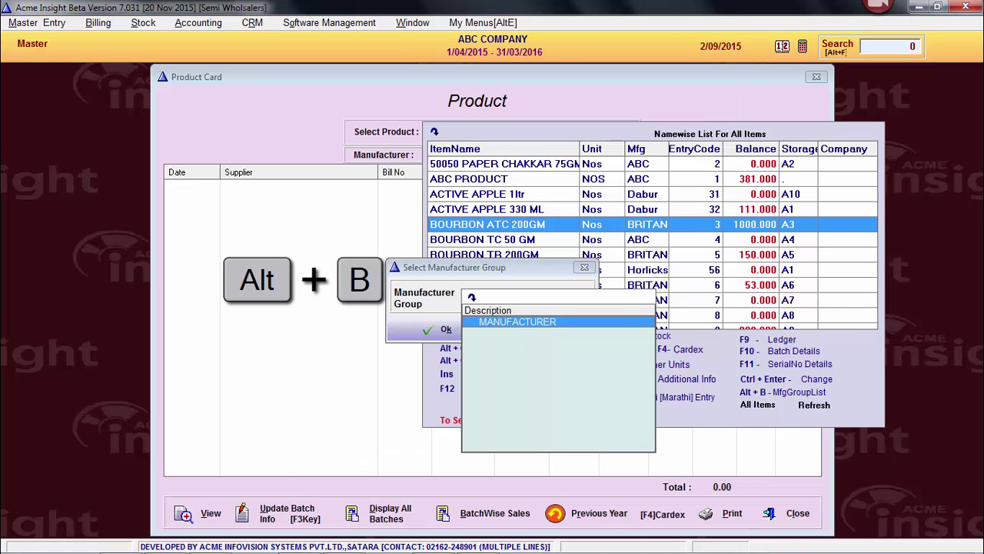
key("Return")
key("Return")
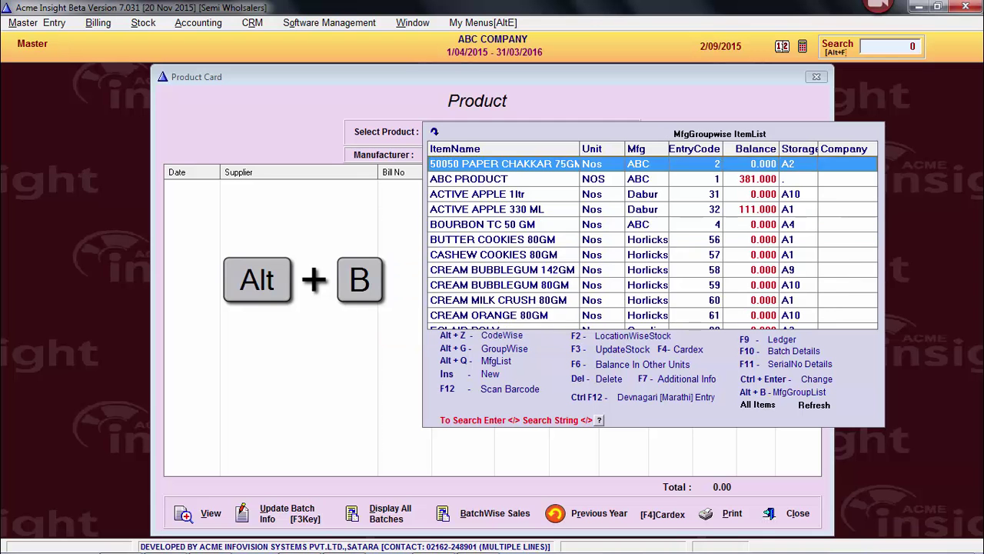
key("Down")
key("alt+a")
scroll(523, 259, "up", 15)
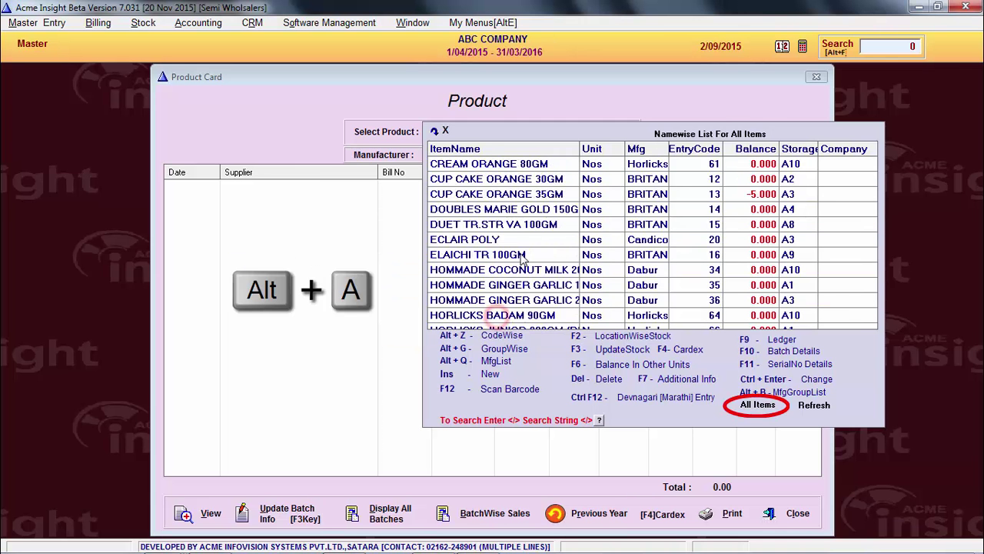
left_click(523, 260)
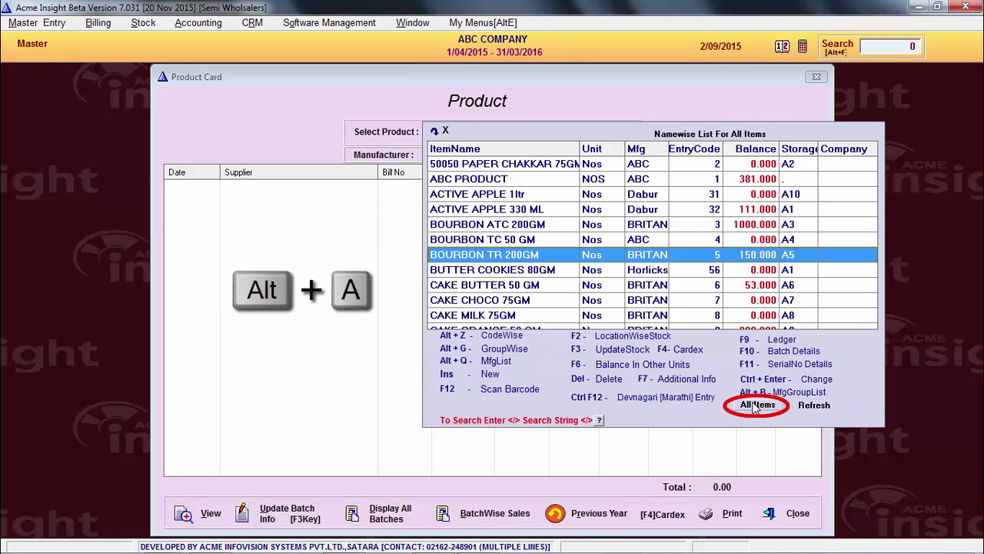
left_click(754, 406)
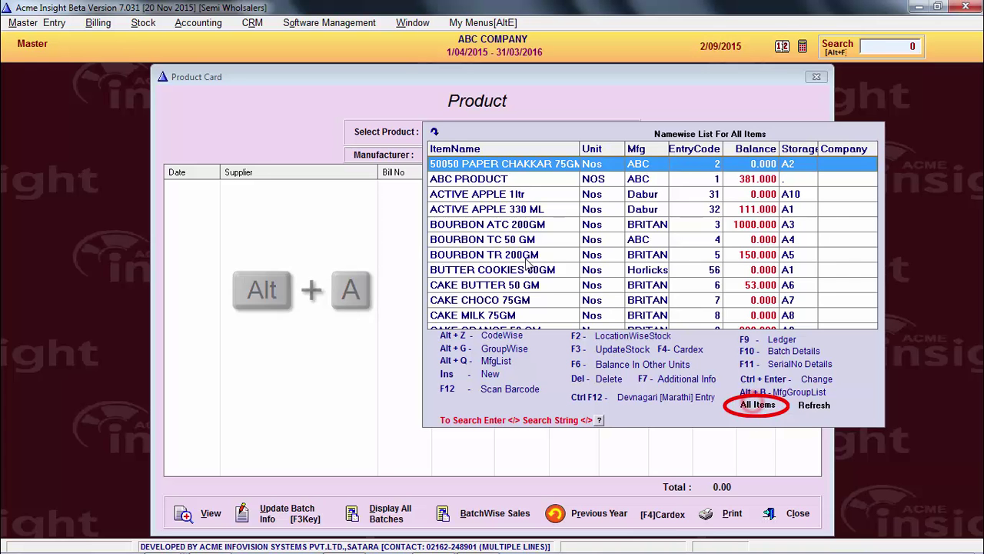
left_click(485, 240)
key("alt+o")
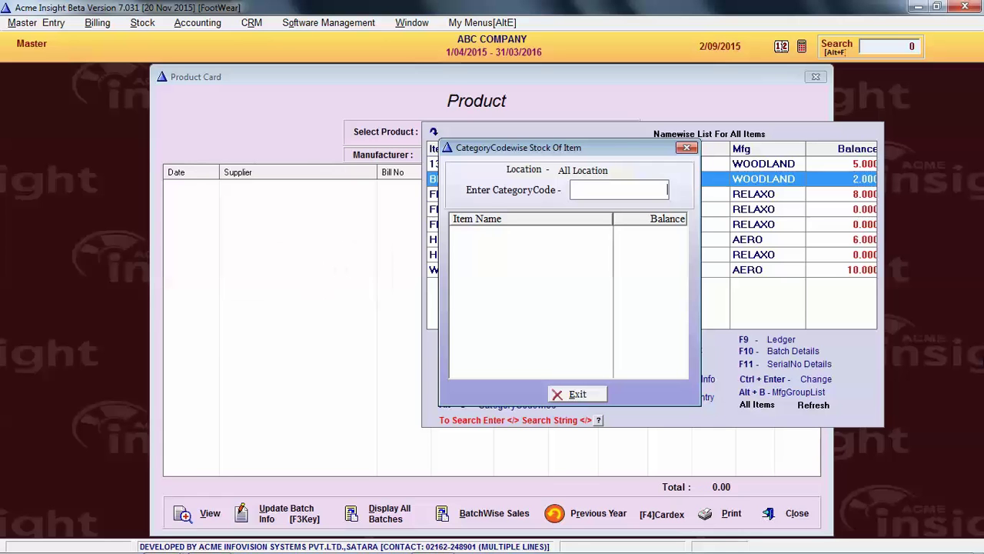
type("32")
key("Return")
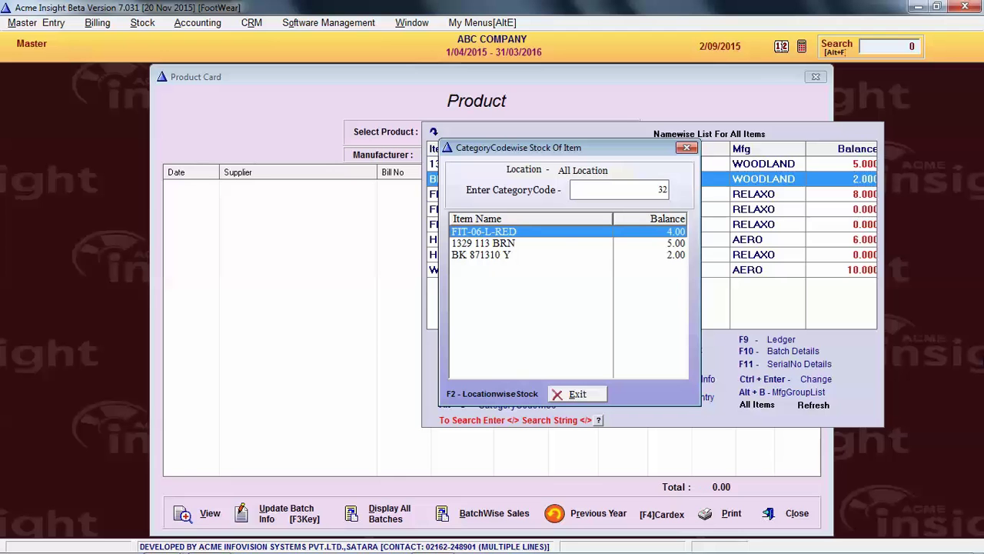
key("Down")
key("Down")
key("Down")
key("Down")
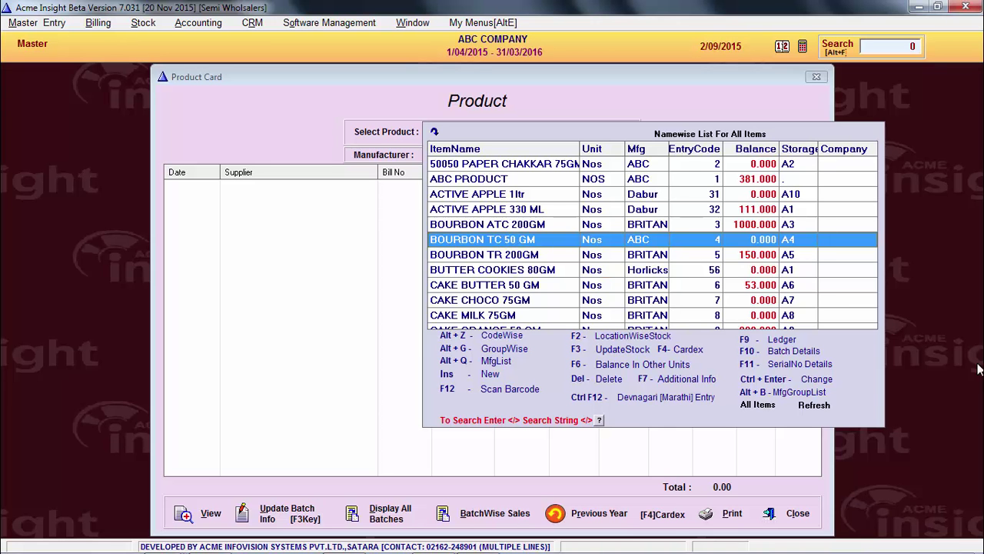
Run a slash-code search for items matching '50 GM'
key("Up")
key("Up")
key("slash")
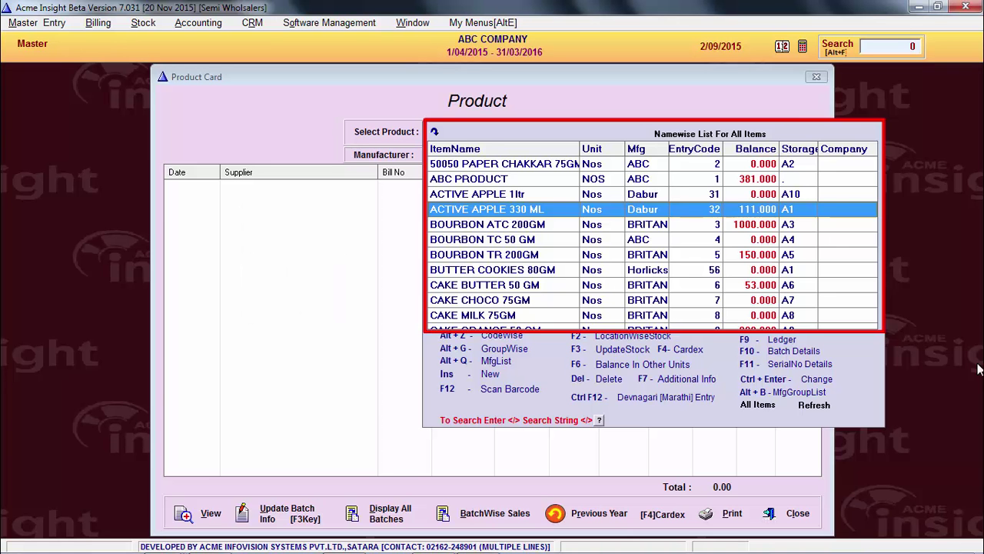
type("50")
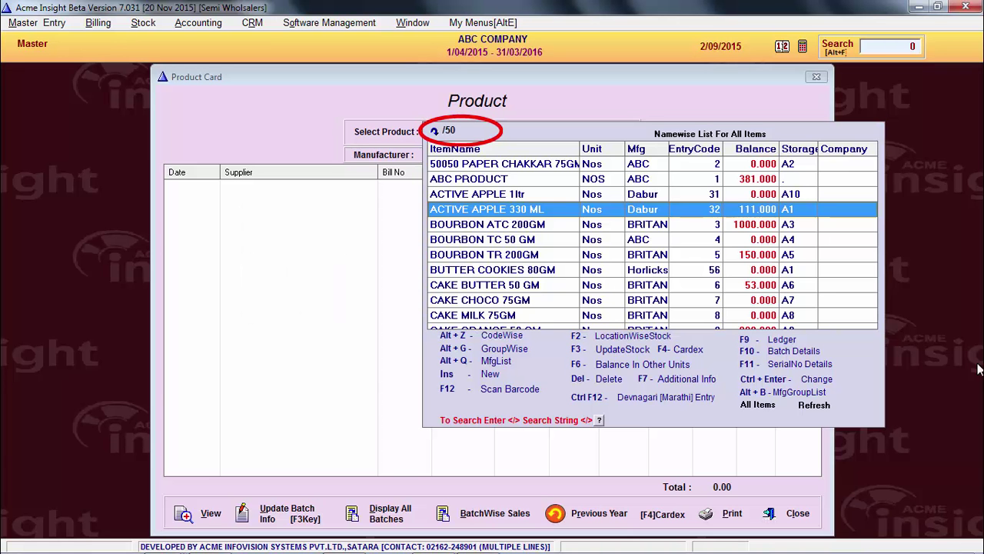
type(" GM")
key("slash")
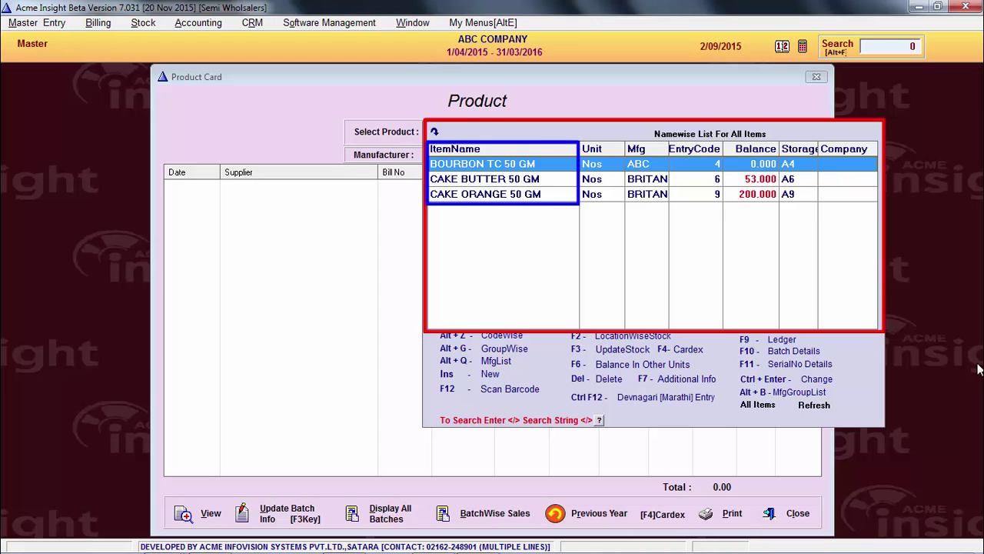
Browse the 50 GM matches, then clear the filter and move to ABC PRODUCT
key("Down")
key("Down")
key("Up")
key("Up")
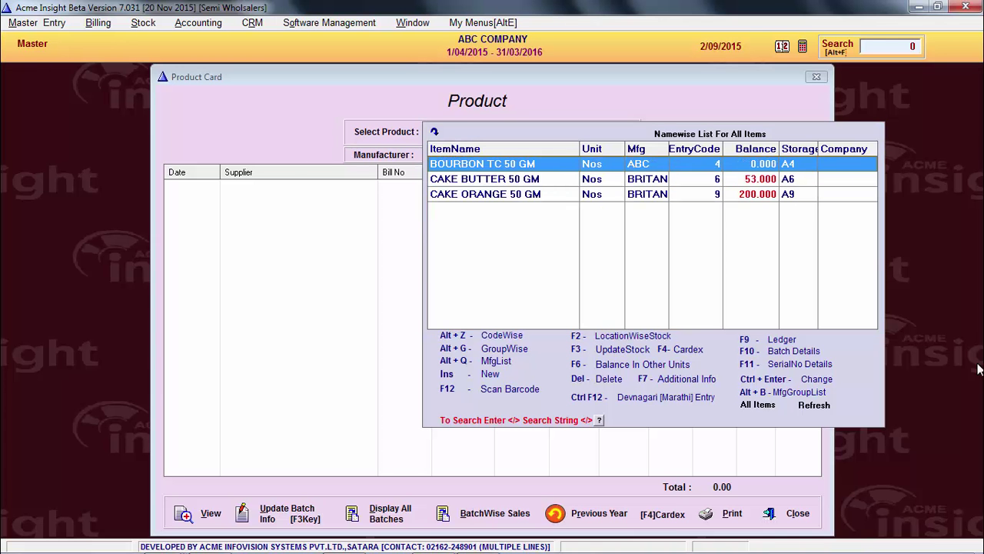
key("Down")
key("Escape")
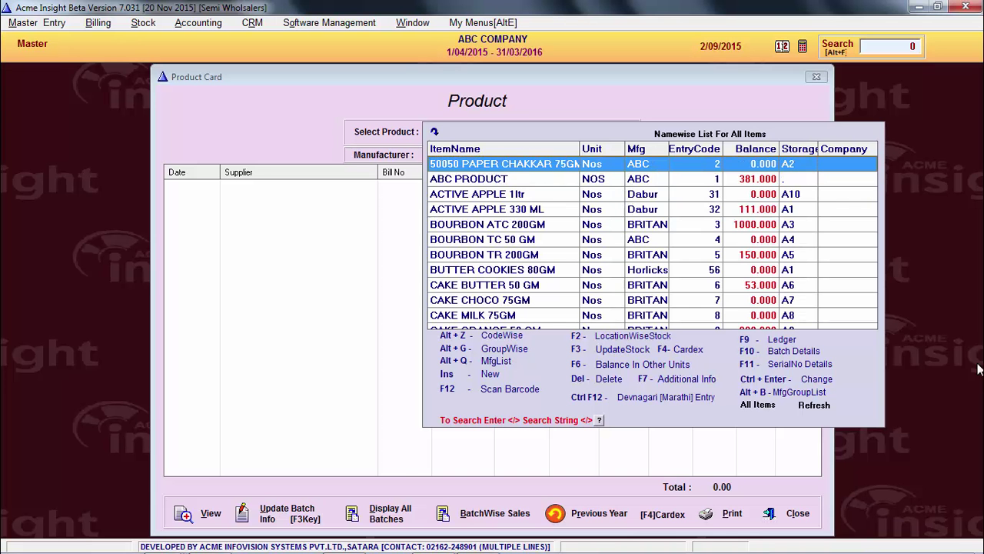
key("Down")
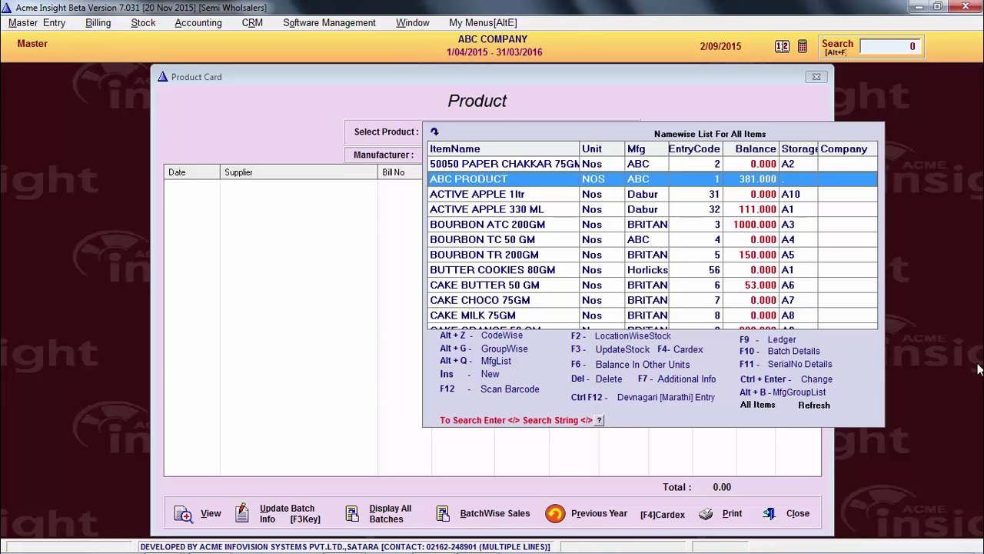
key("slash")
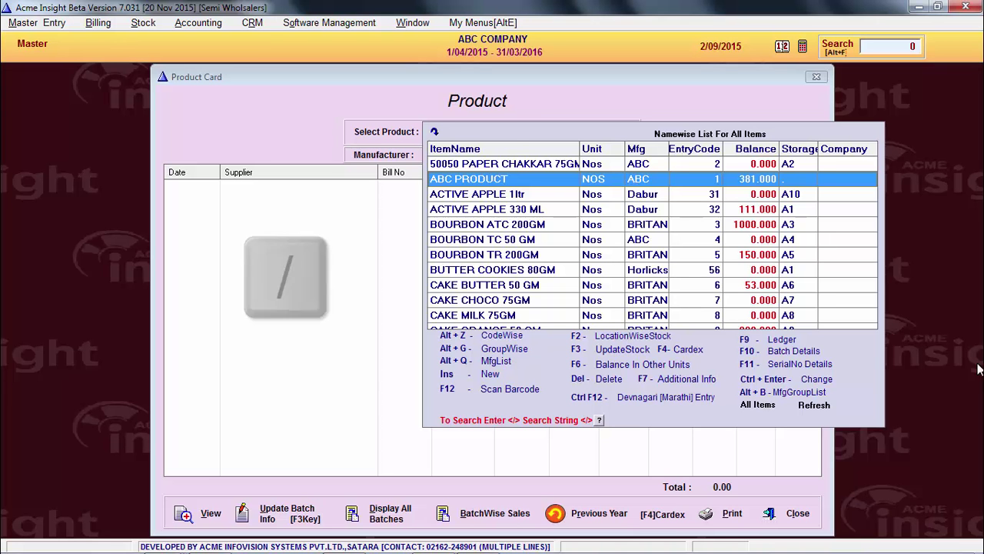
type("50+")
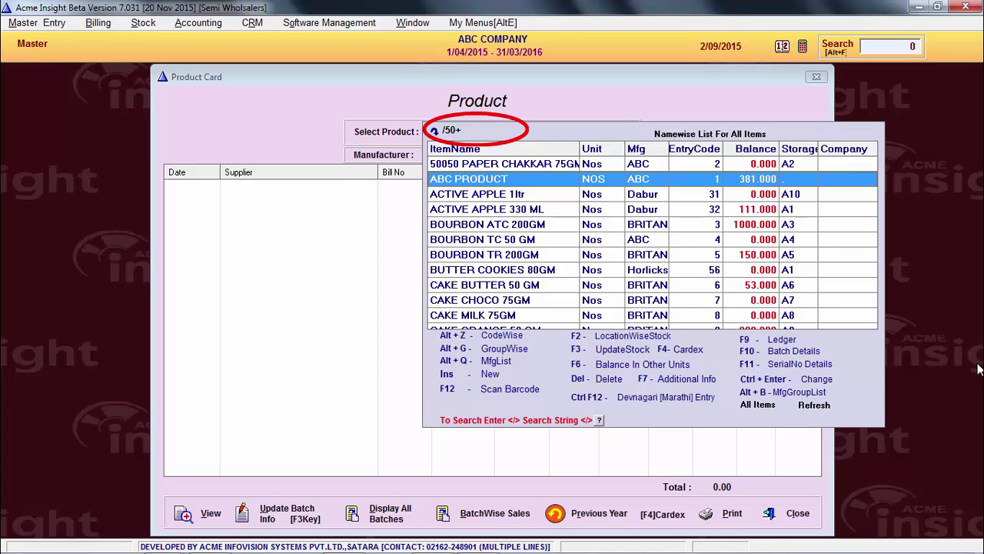
type("ABC")
key("slash")
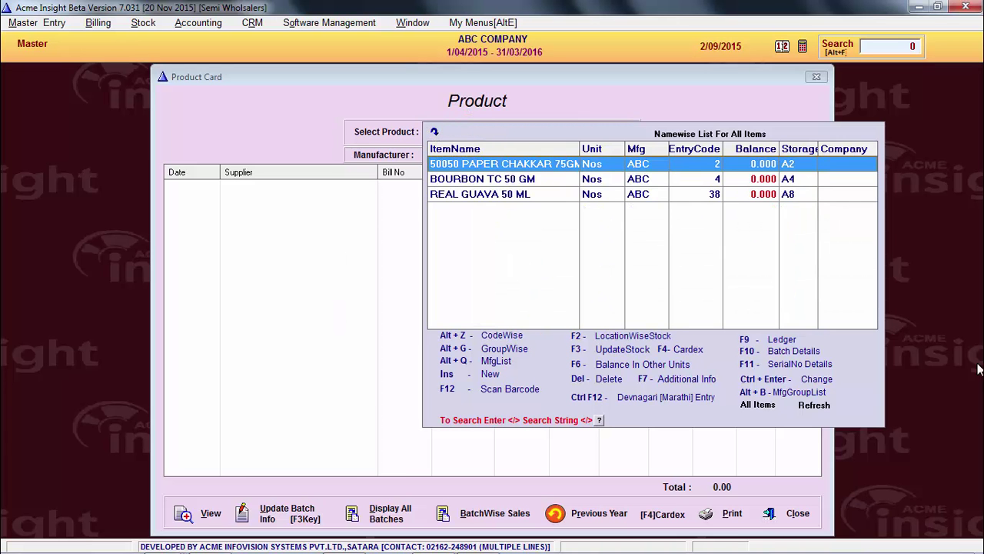
key("Down")
key("Down")
key("Up")
key("Up")
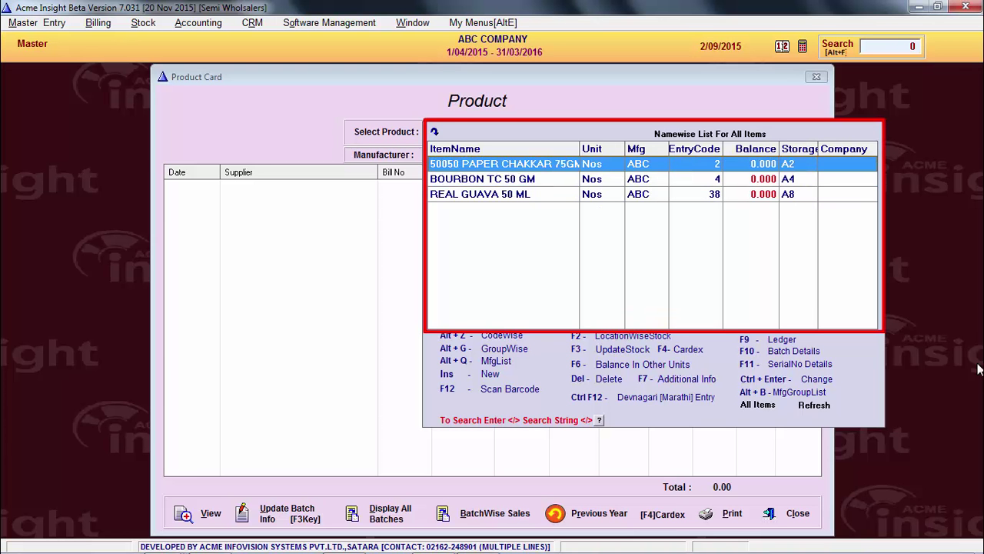
key("Down")
key("Down")
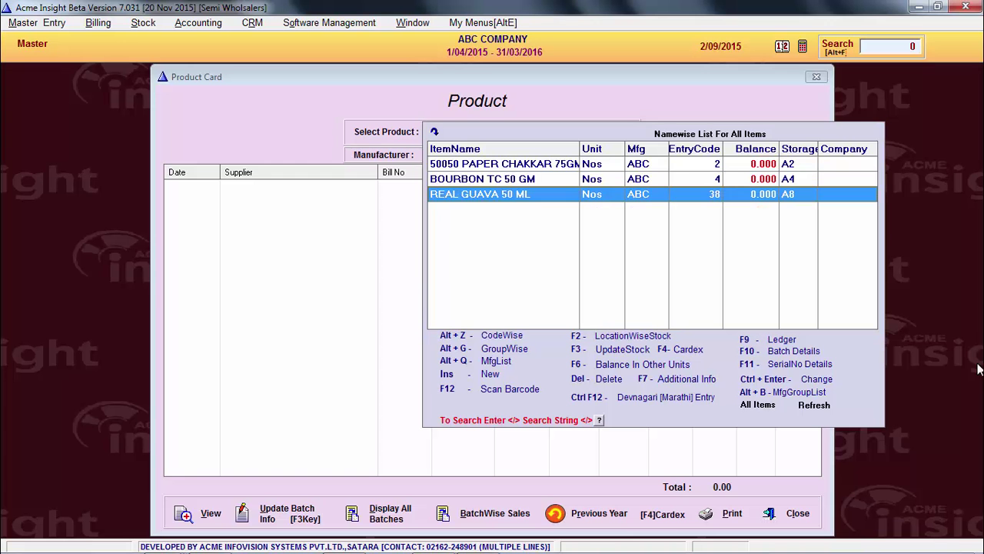
key("Up")
key("Up")
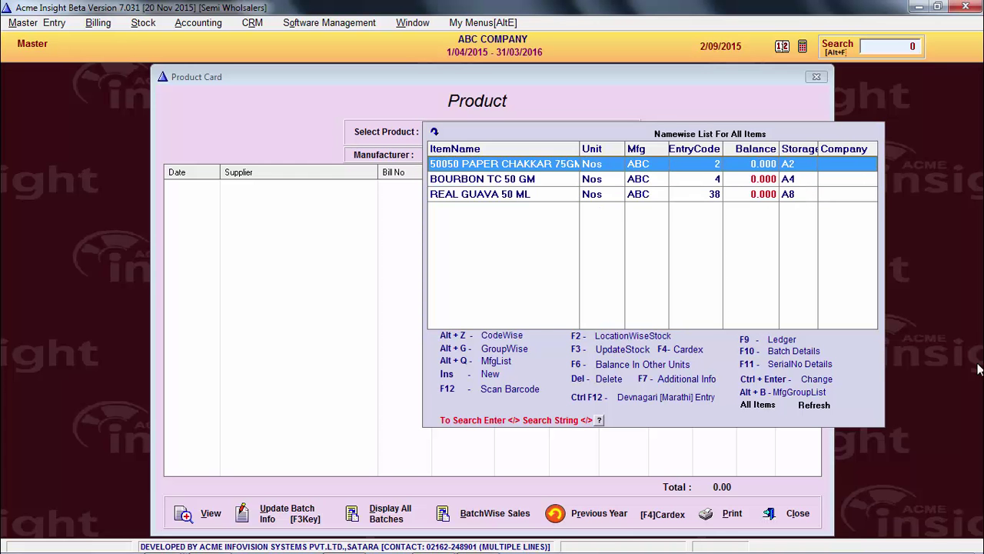
key("F5")
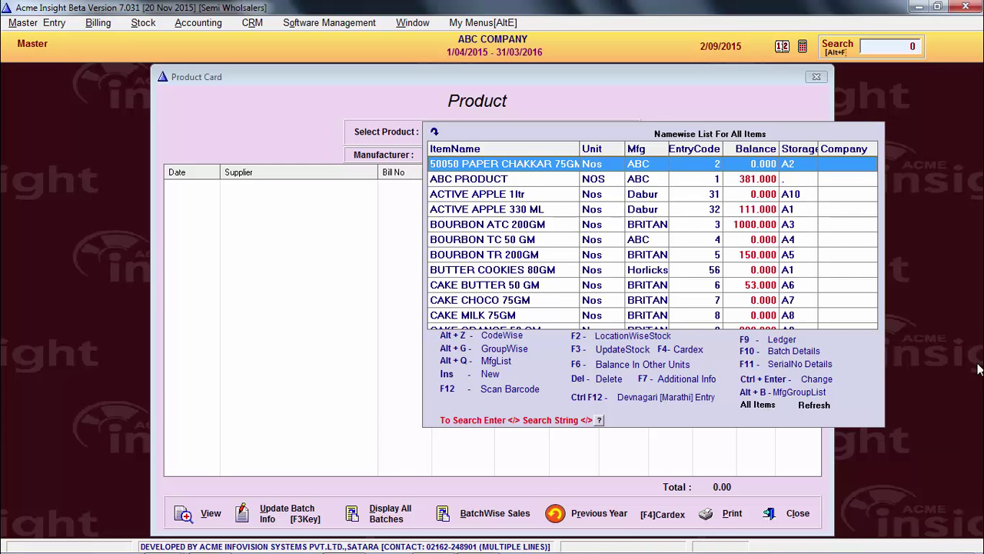
key("Down")
key("Down")
key("Down")
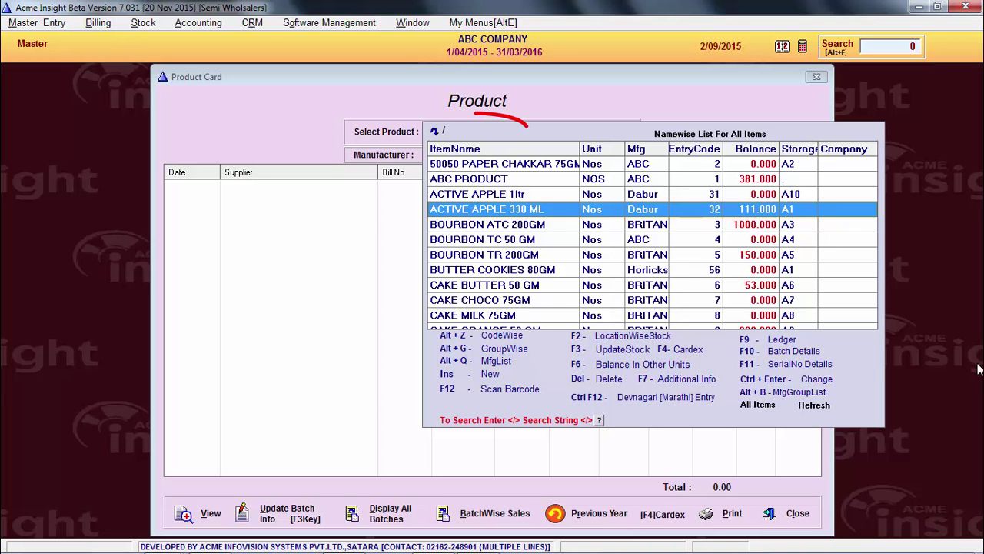
type("/50")
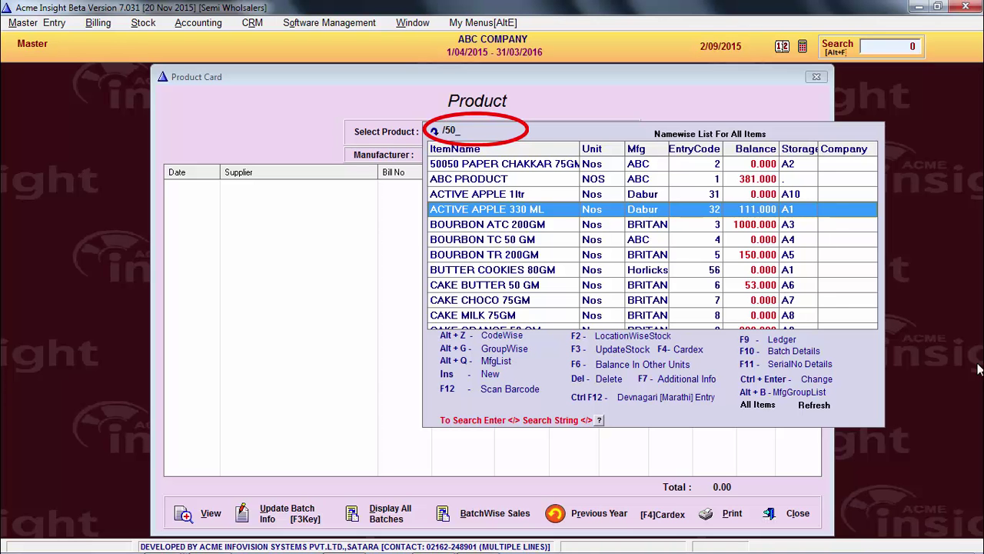
type("_ABC")
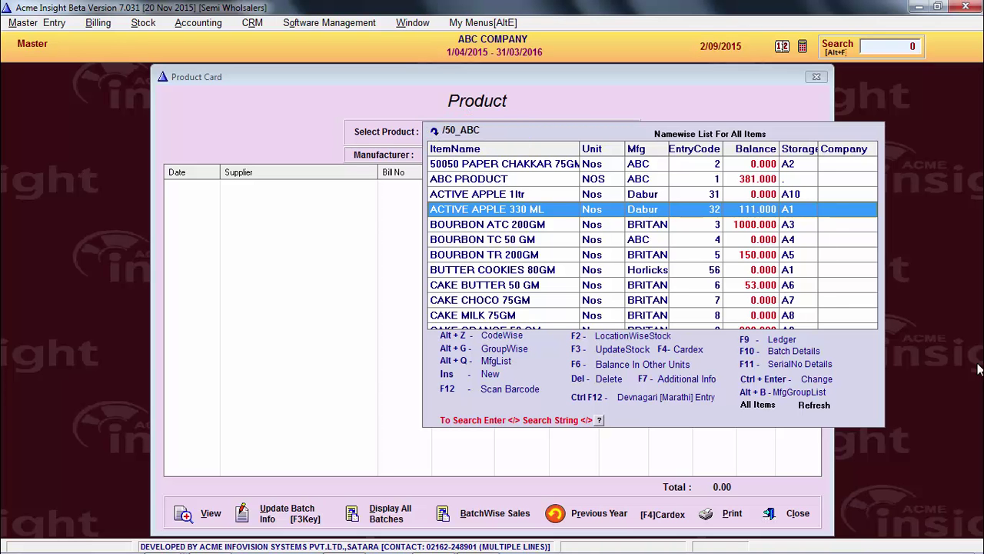
key("Return")
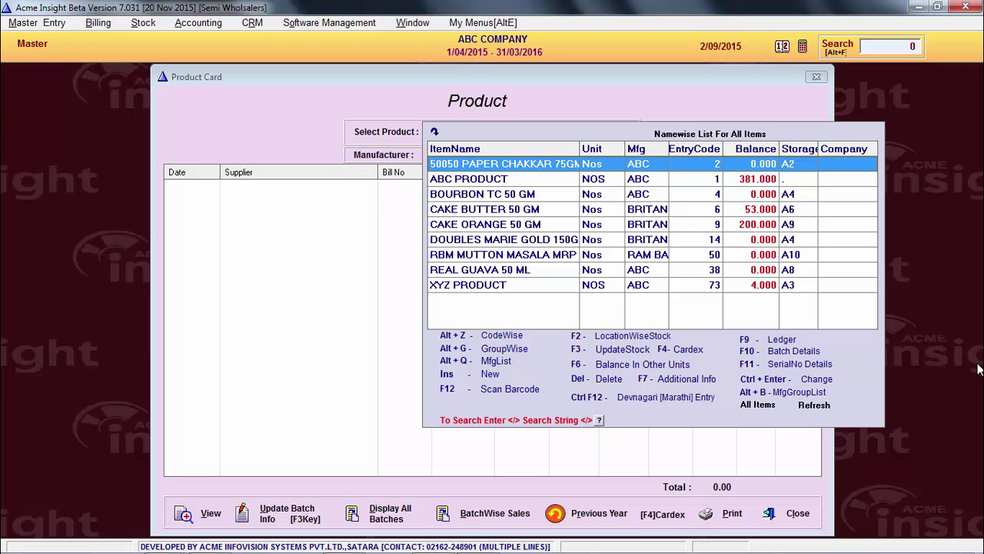
key("Down")
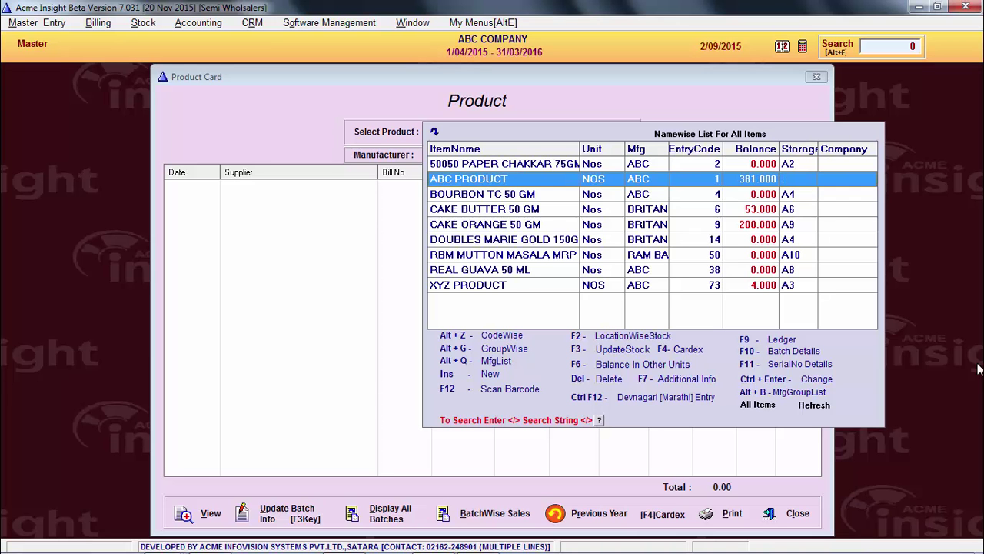
key("Down")
key("Down")
key("Down")
key("Down")
key("Down")
key("Down")
key("Down")
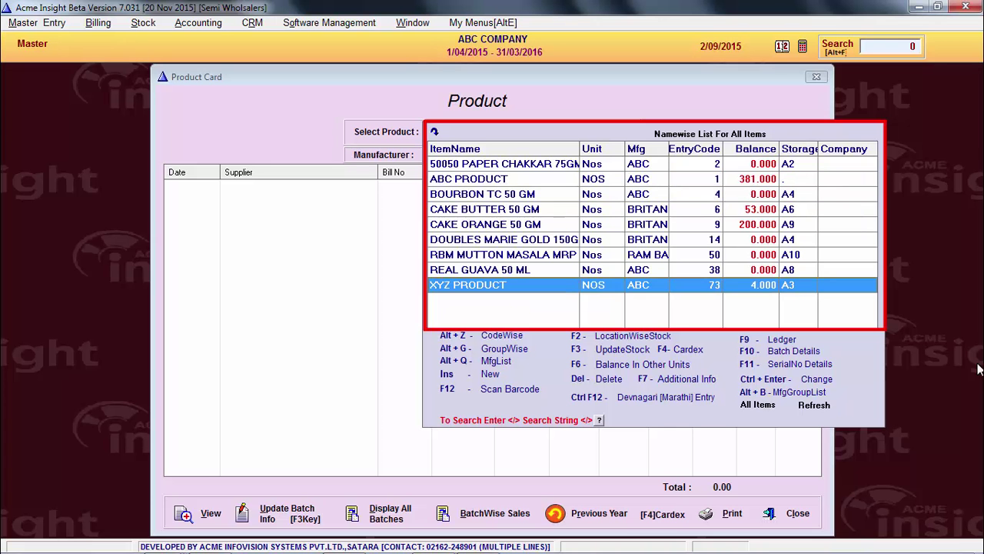
key("Up")
key("Up")
key("Up")
key("Up")
key("Up")
key("Up")
key("Up")
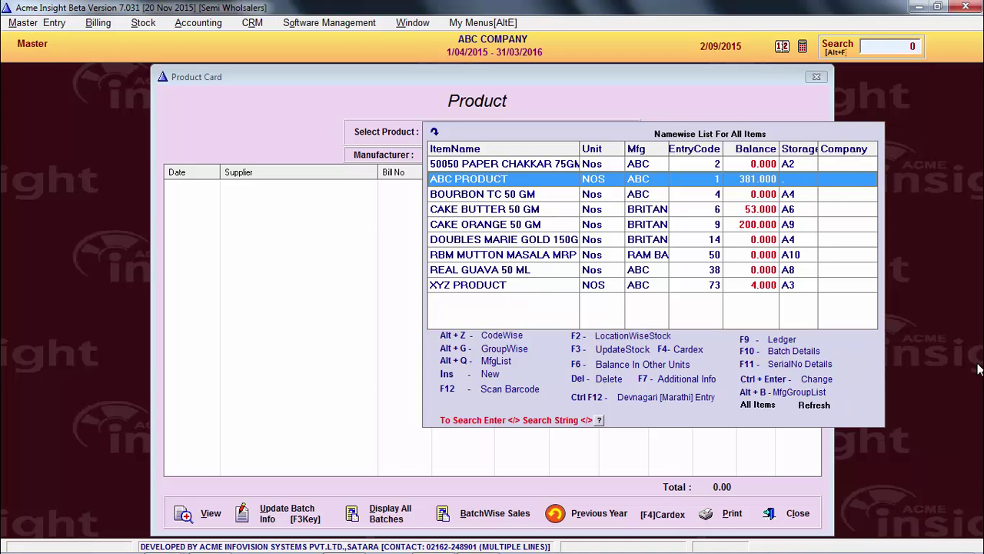
key("Up")
key("Down")
key("Down")
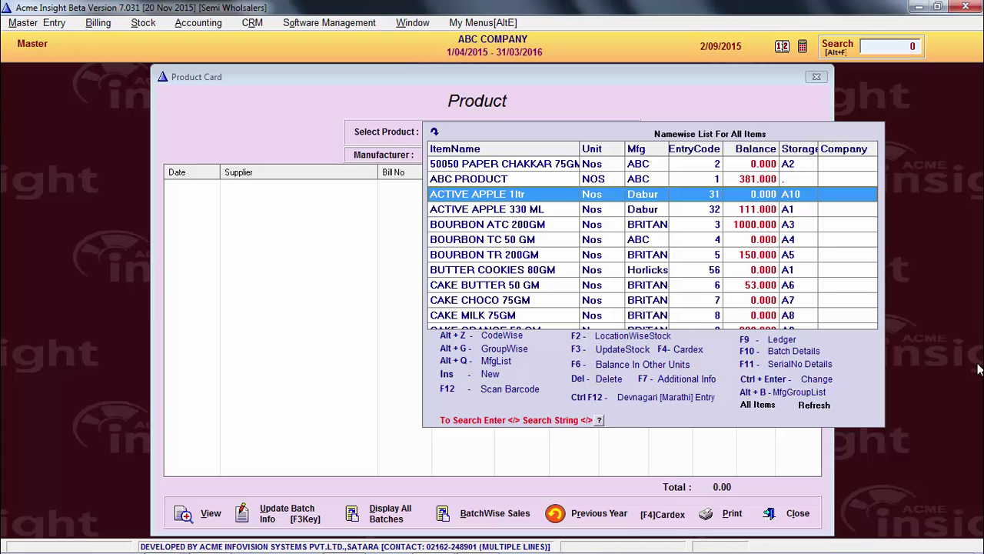
key("ctrl+d")
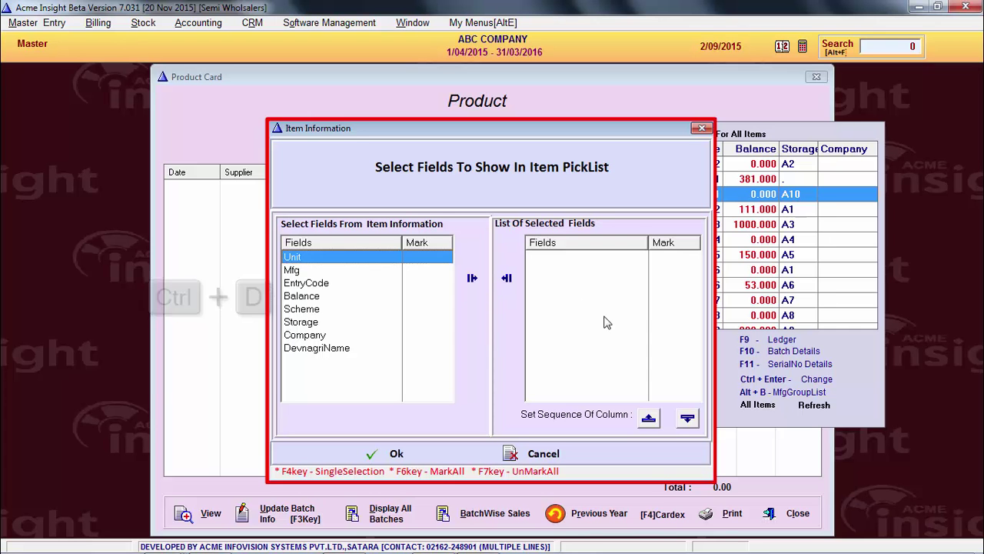
Add Balance and Mfg columns to the item picklist, with Balance ordered before Mfg
left_click(384, 271)
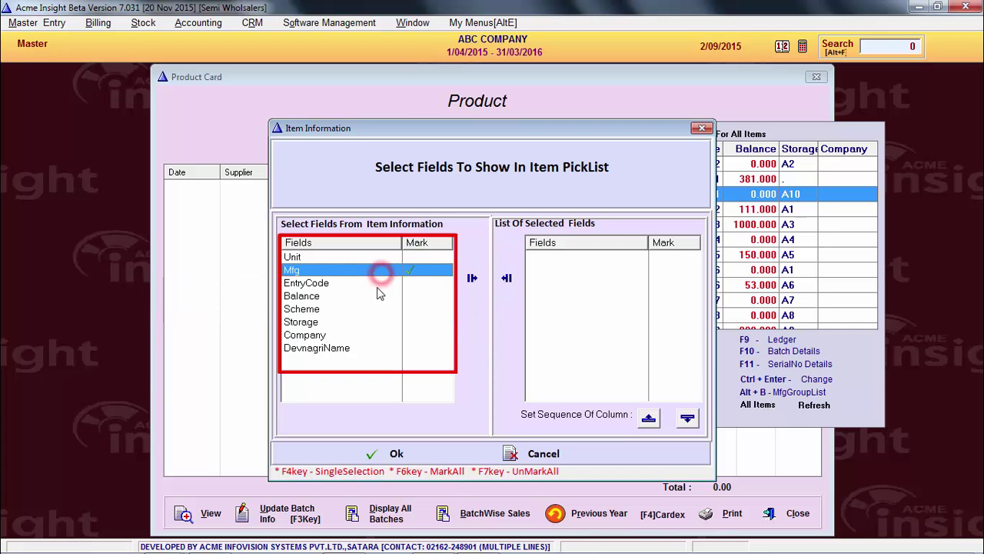
left_click(382, 297)
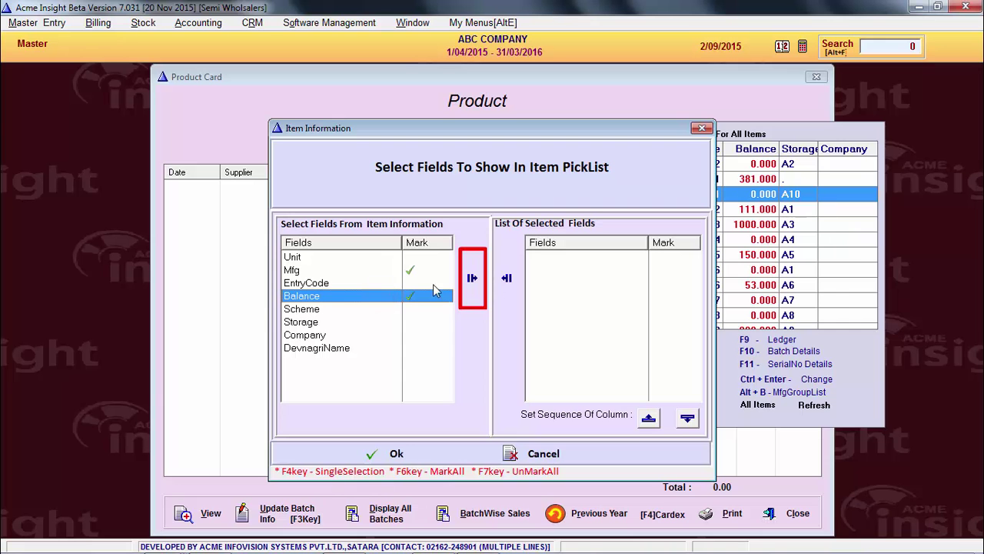
left_click(473, 280)
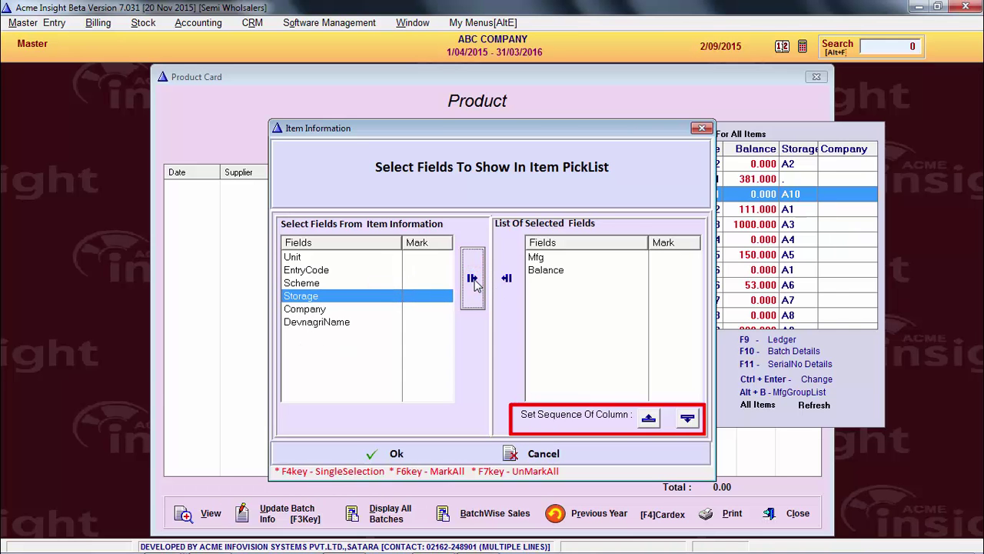
left_click(543, 270)
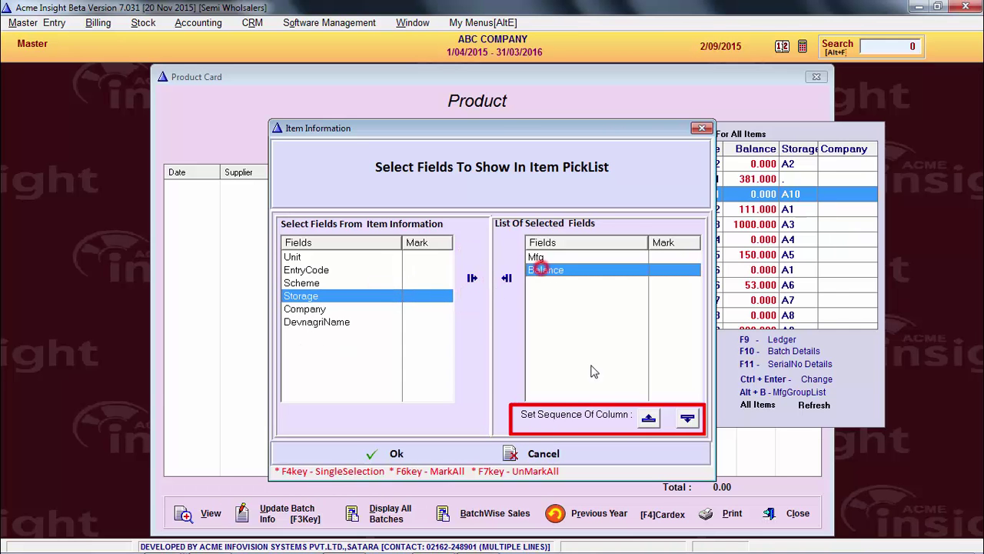
left_click(648, 417)
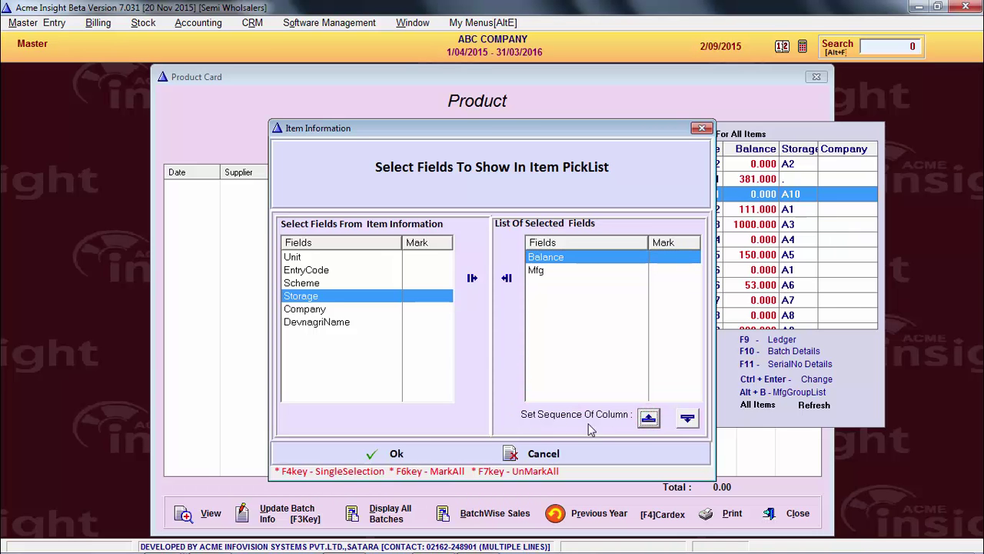
left_click(400, 455)
left_click(600, 270)
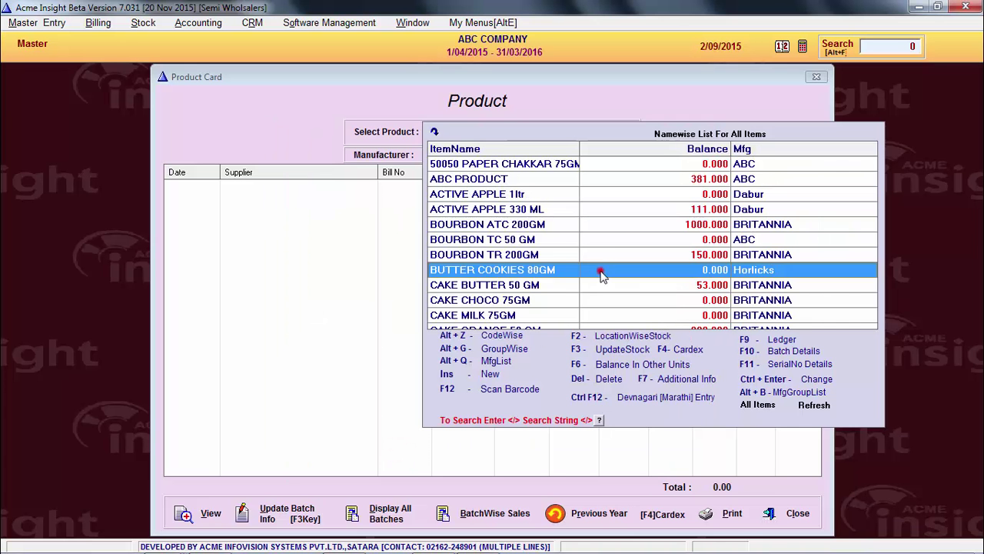
left_click(621, 222)
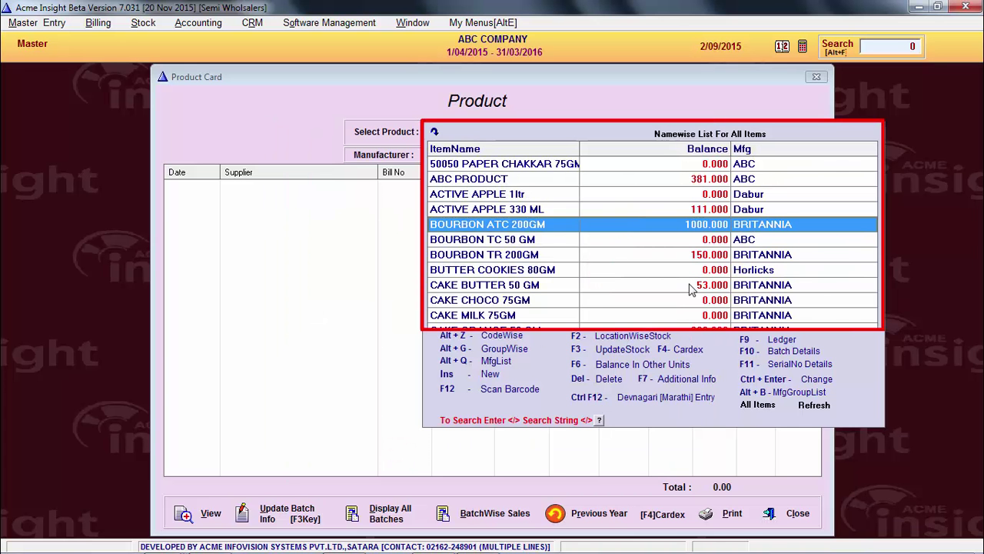